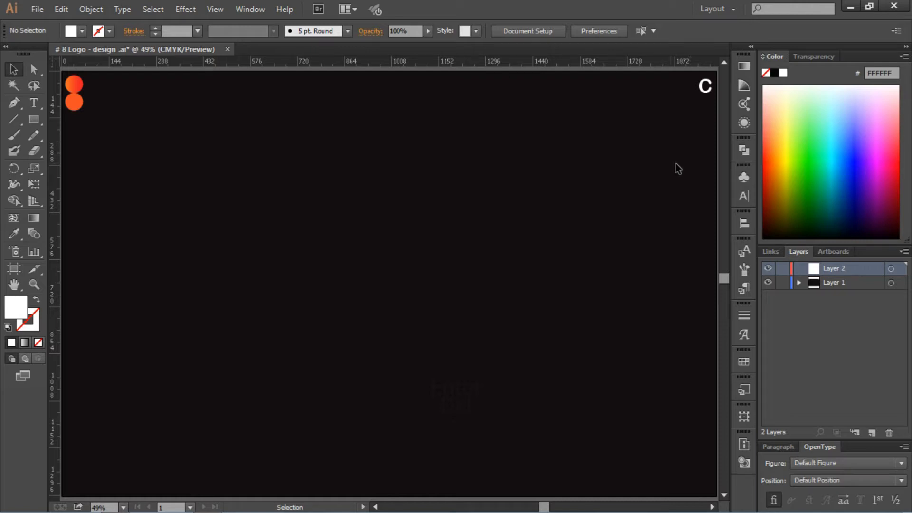
Draw a white square near the artboard centre
click(35, 120)
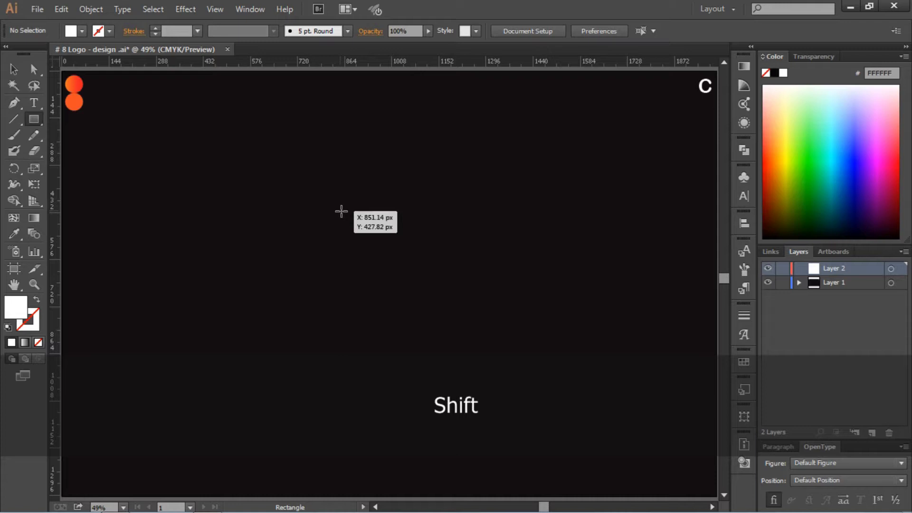
drag(340, 210, 377, 264)
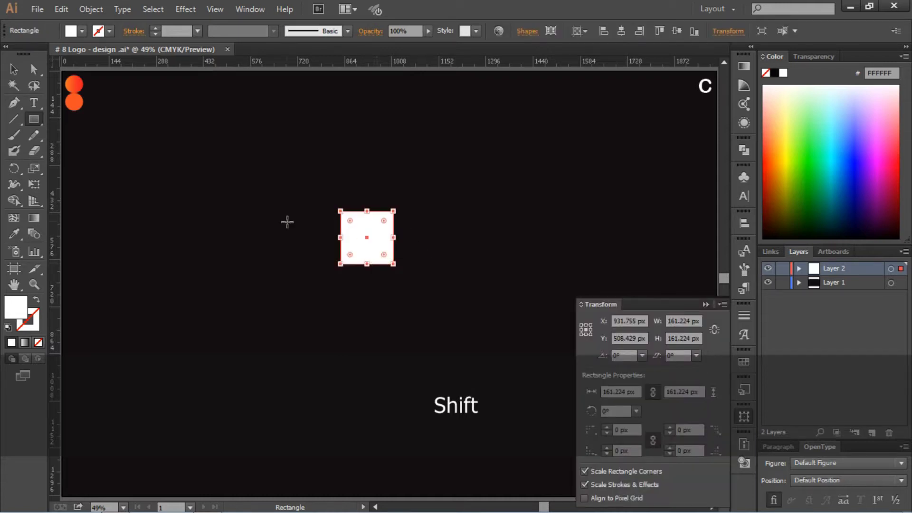
key(v)
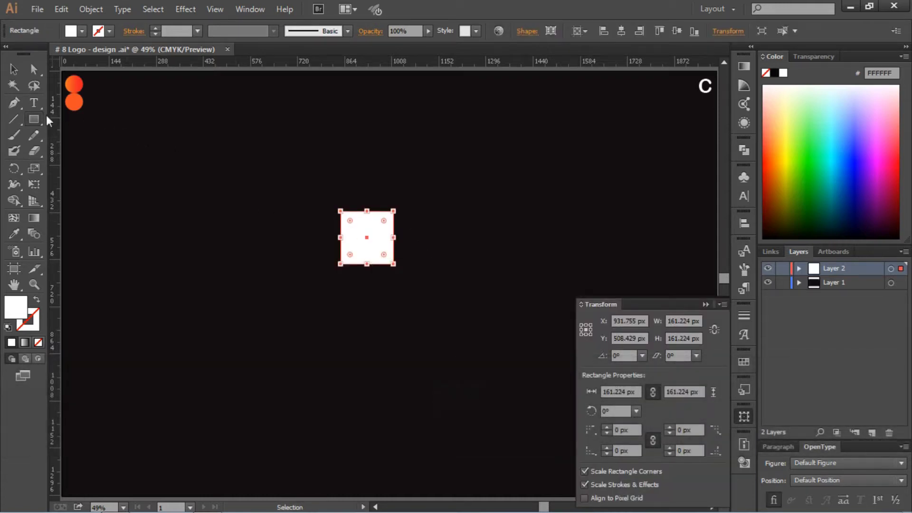
Add a triangular tail at the square's lower-right corner to form the speech bubble
click(16, 104)
ctrl+click(421, 296)
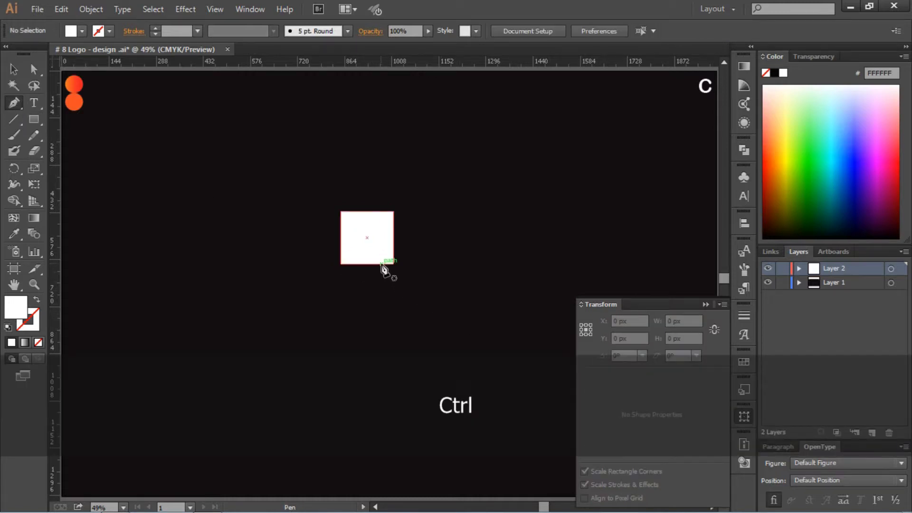
drag(387, 264, 401, 285)
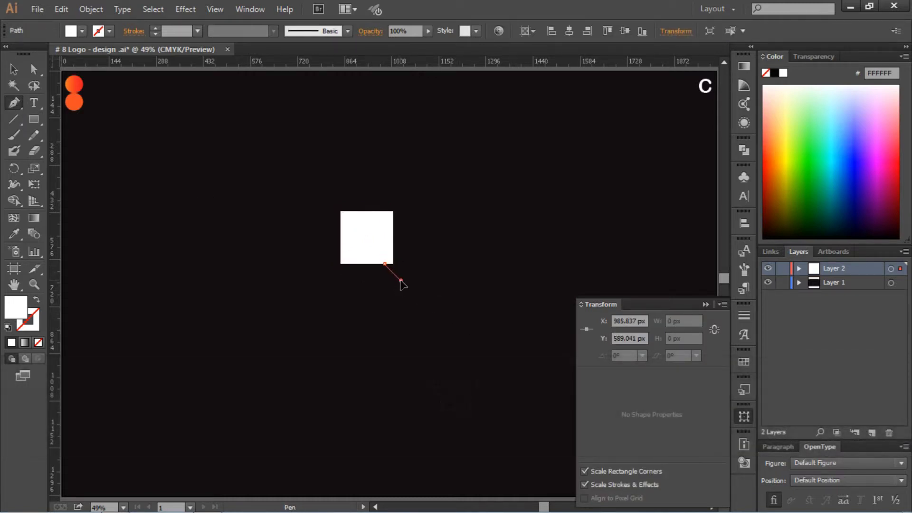
click(392, 251)
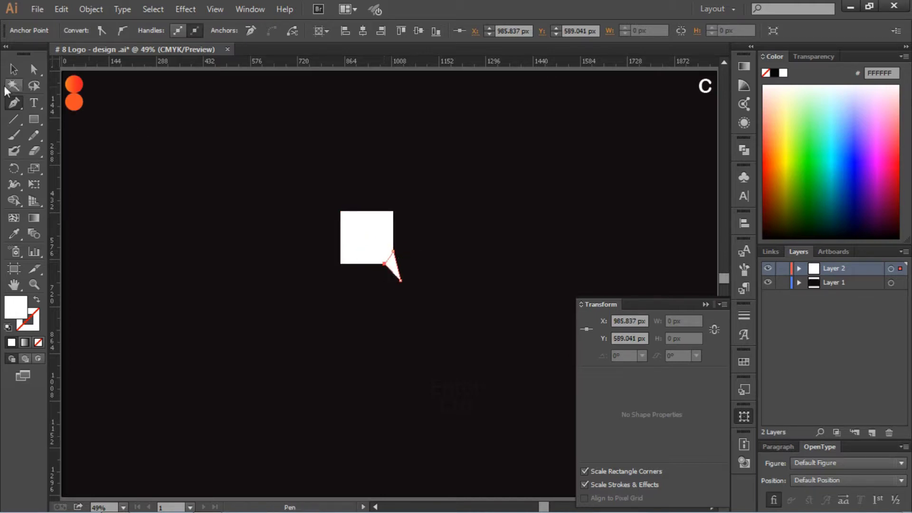
click(13, 69)
click(365, 364)
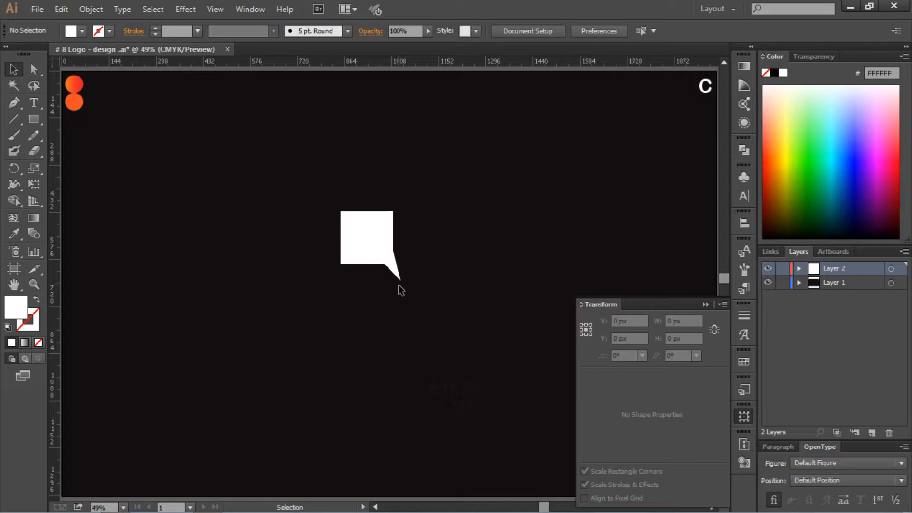
click(394, 270)
click(438, 297)
Draw a thin white bar to the left of the square
click(38, 122)
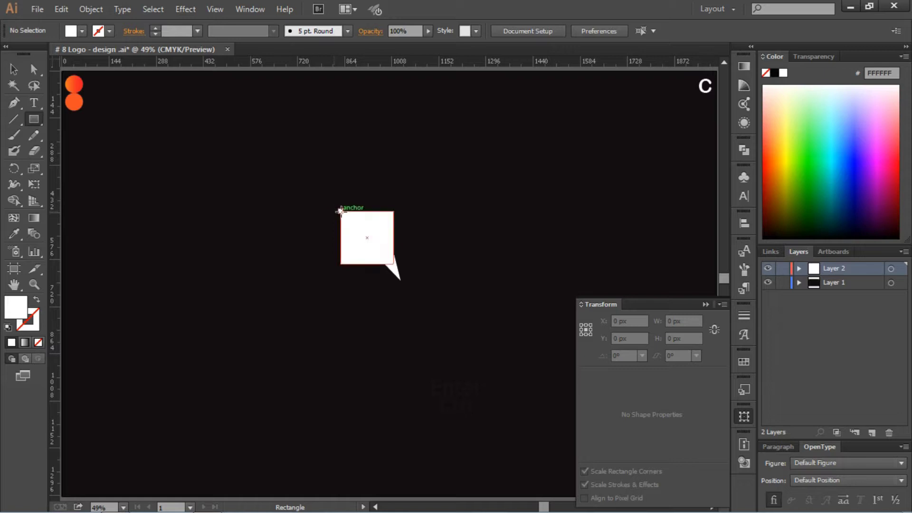
mouse_move(340, 211)
mouse_down()
mouse_move(272, 235)
mouse_move(276, 261)
mouse_up()
key(v)
click(244, 244)
Duplicate the bar as the C's lower arm and turn a pasted copy upright as its spine
key(ctrl+equal)
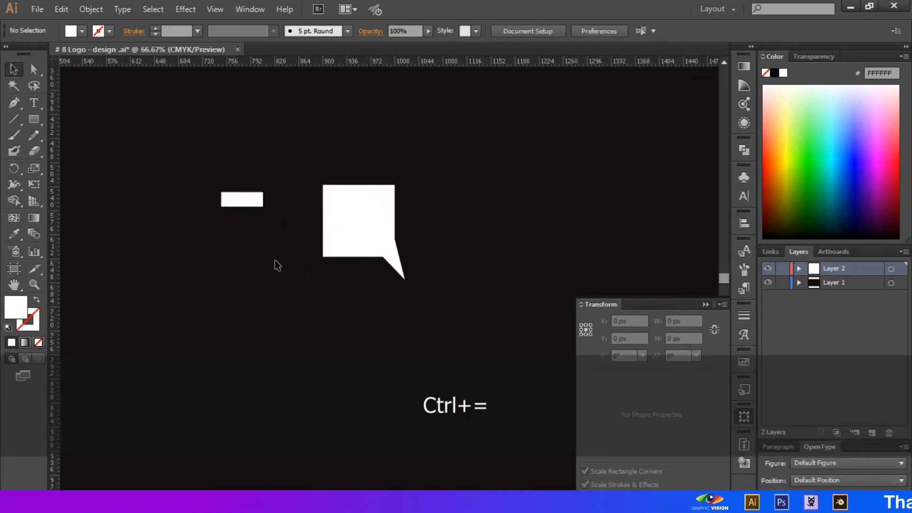
key(ctrl+equal)
scroll(281, 189, left, 3)
drag(280, 163, 280, 223)
key(ctrl+v)
mouse_move(417, 264)
mouse_down()
mouse_move(402, 287)
mouse_move(274, 201)
mouse_up()
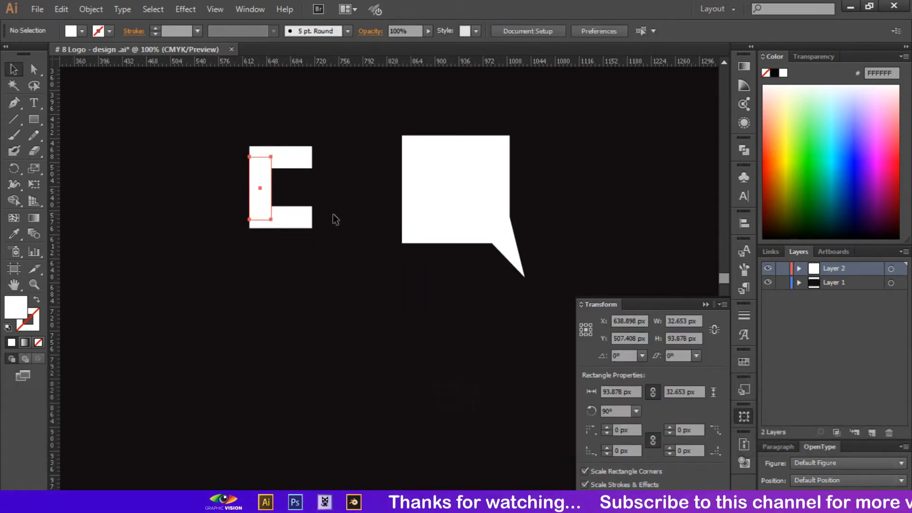
Copy the bubble's tail, reflect it vertically, and move it to the C's lower-left
click(509, 258)
key(ctrl+c)
key(ctrl+v)
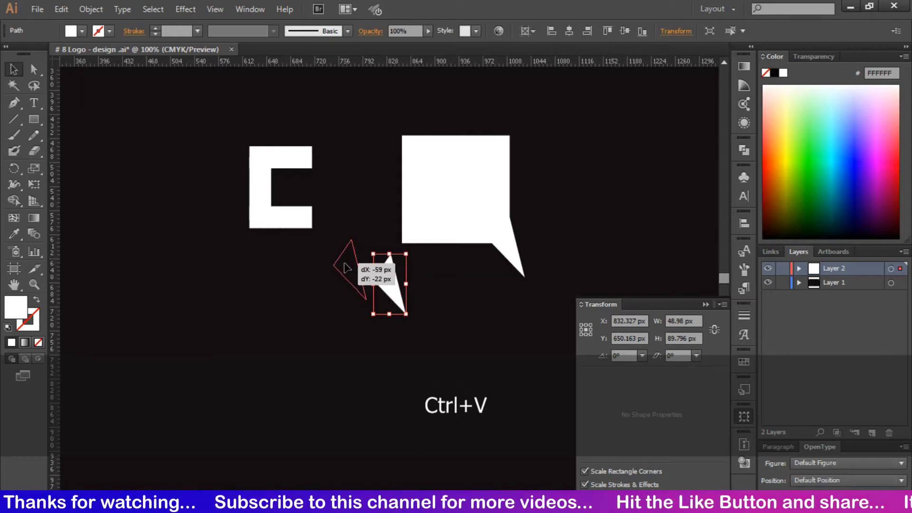
drag(344, 267, 290, 262)
right_click(290, 262)
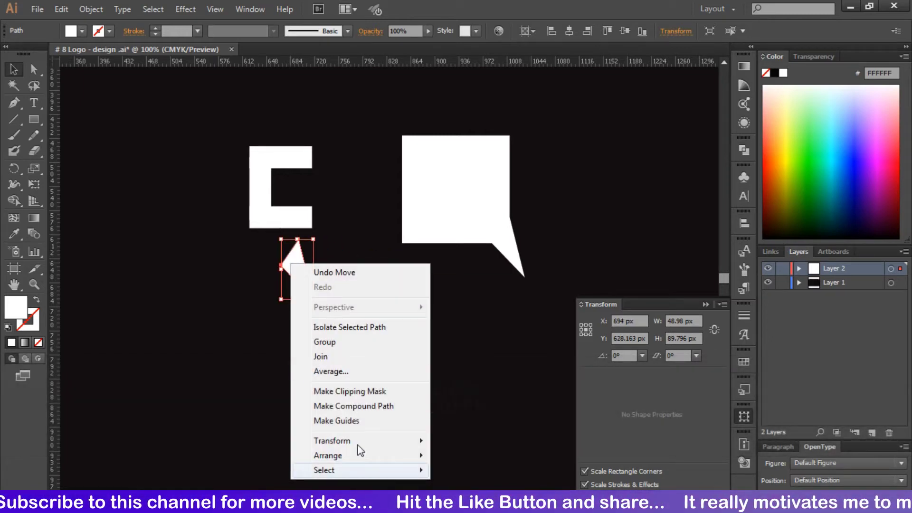
mouse_move(332, 440)
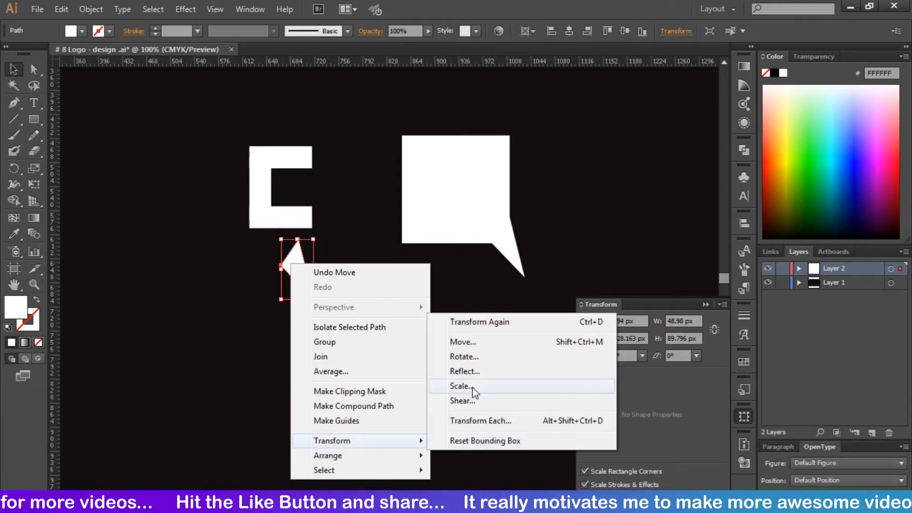
click(475, 374)
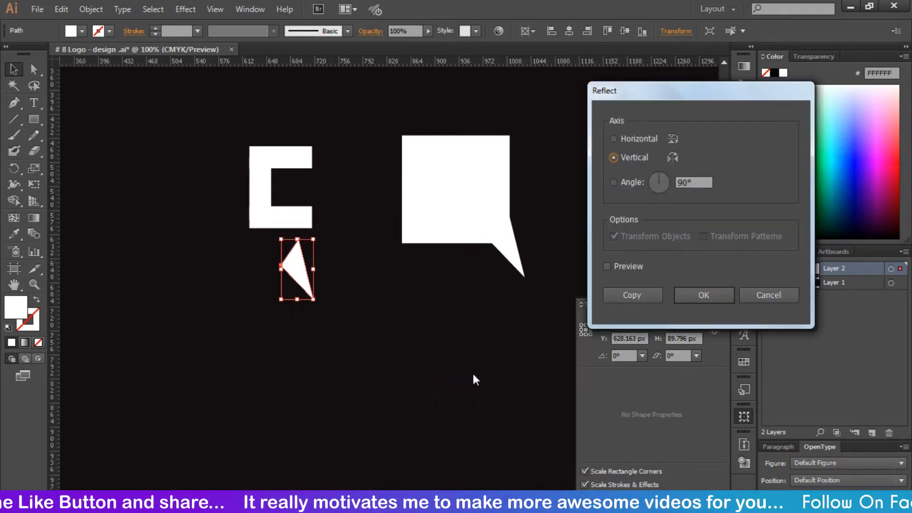
click(703, 296)
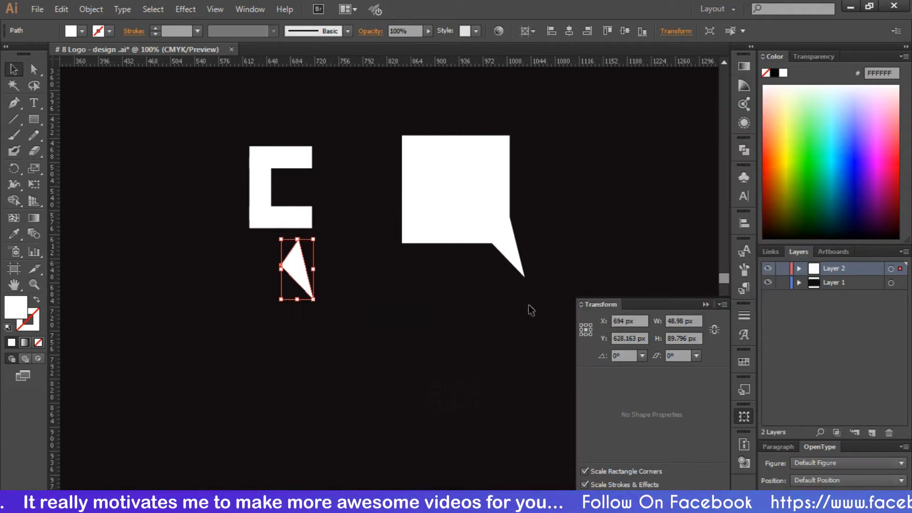
click(375, 353)
mouse_move(297, 269)
mouse_down()
mouse_move(252, 230)
mouse_move(235, 254)
mouse_move(241, 258)
mouse_up()
Shrink the mirrored tail proportionally to suit the C
click(41, 70)
key(ctrl+z)
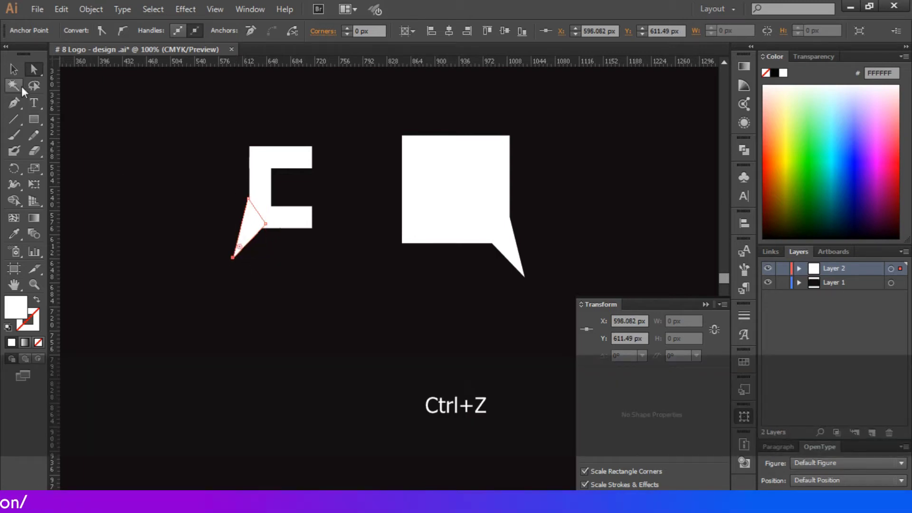
click(14, 70)
click(228, 261)
drag(233, 257, 250, 243)
Nudge the tail with arrow keys to align it with the C's lower-left corner
click(260, 252)
key(Down)
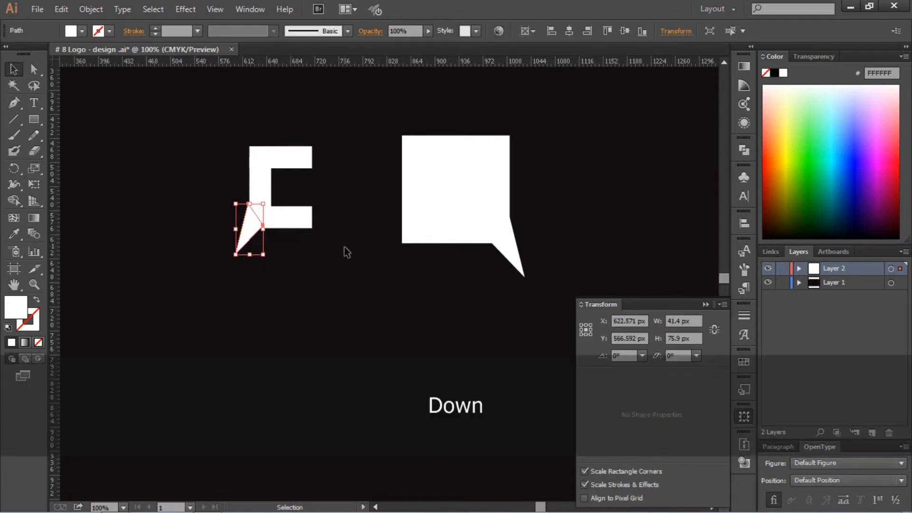
key(Down)
key(Right)
key(Up)
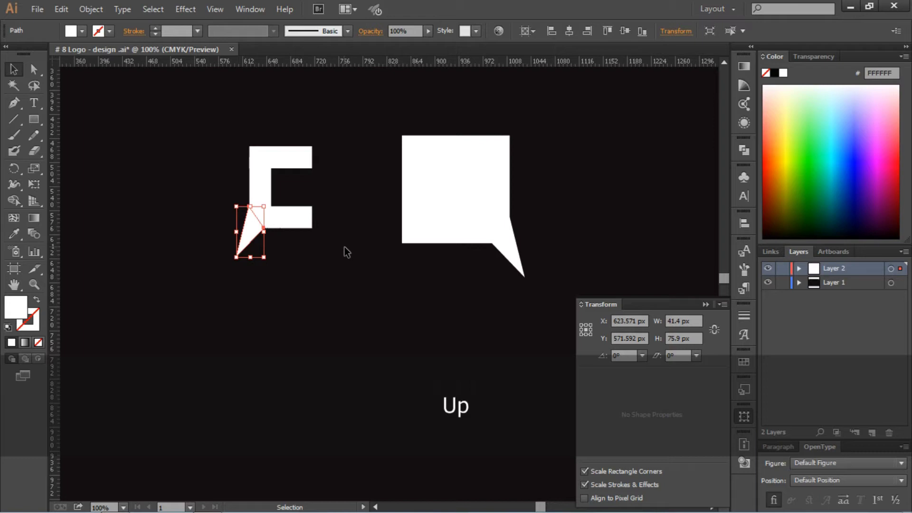
key(Right)
click(324, 295)
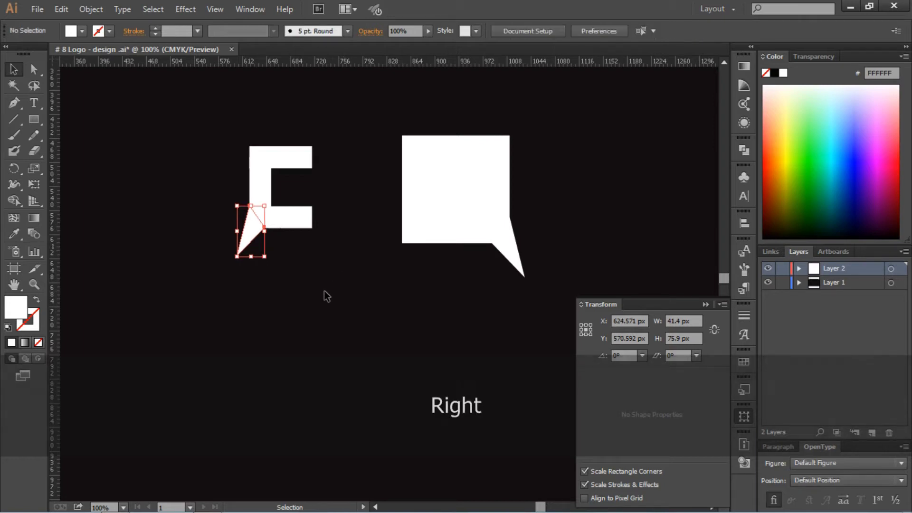
click(405, 199)
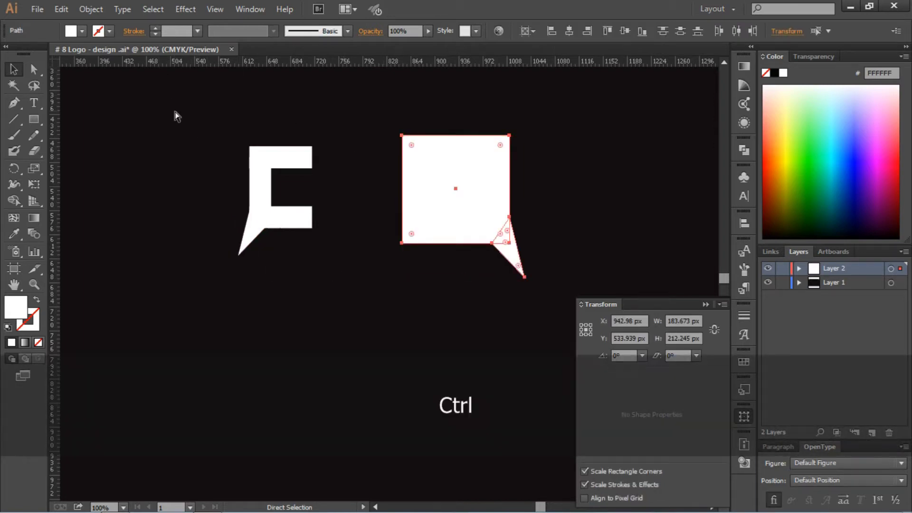
Apply the circles' orange to the speech bubble with the eyedropper
key(ctrl+0)
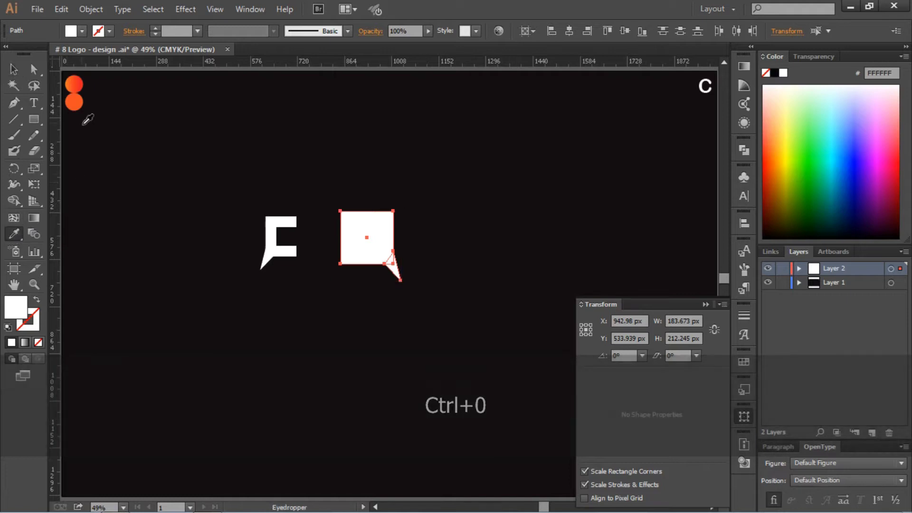
click(74, 103)
key(v)
click(220, 238)
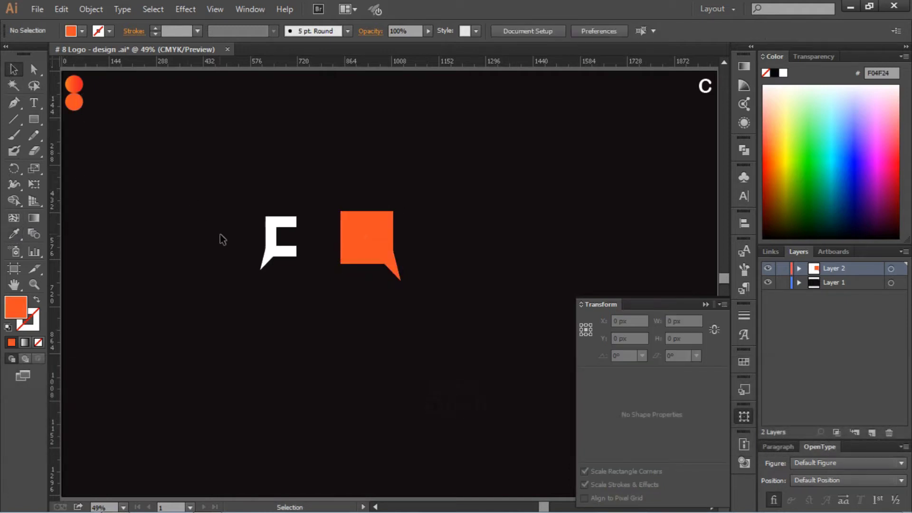
Group the white C pieces and move the group onto the orange bubble
drag(216, 201, 311, 299)
right_click(287, 250)
click(316, 315)
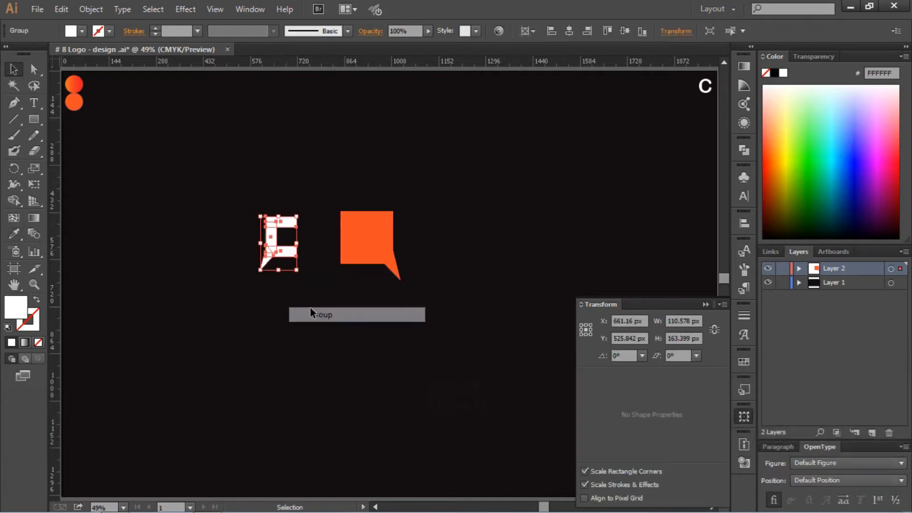
mouse_move(273, 245)
mouse_down()
mouse_move(331, 253)
mouse_move(360, 245)
mouse_up()
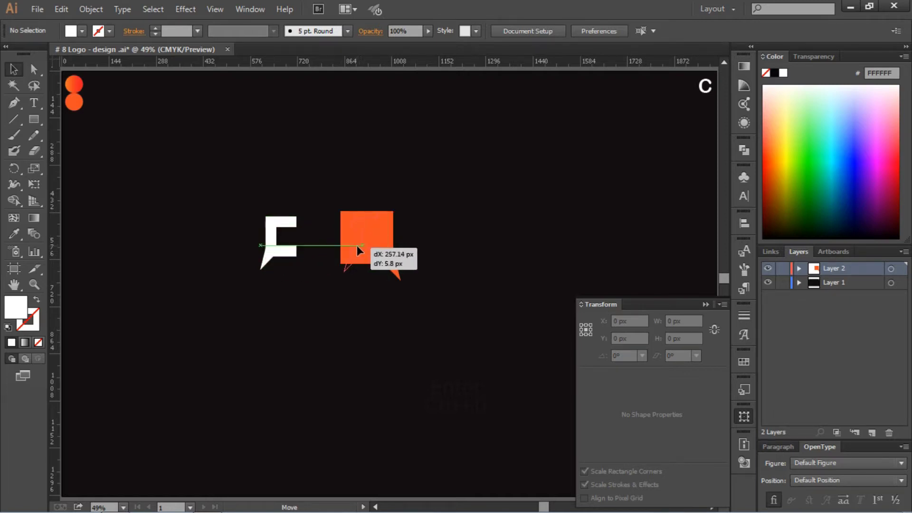
drag(360, 244, 363, 247)
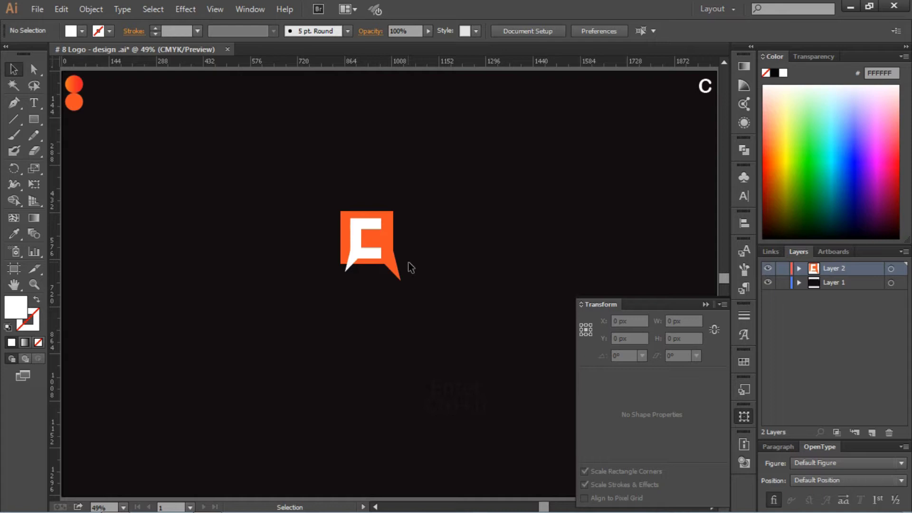
click(378, 246)
Nudge the C into place with arrow keys and close the Transform panel
key(ctrl+equal)
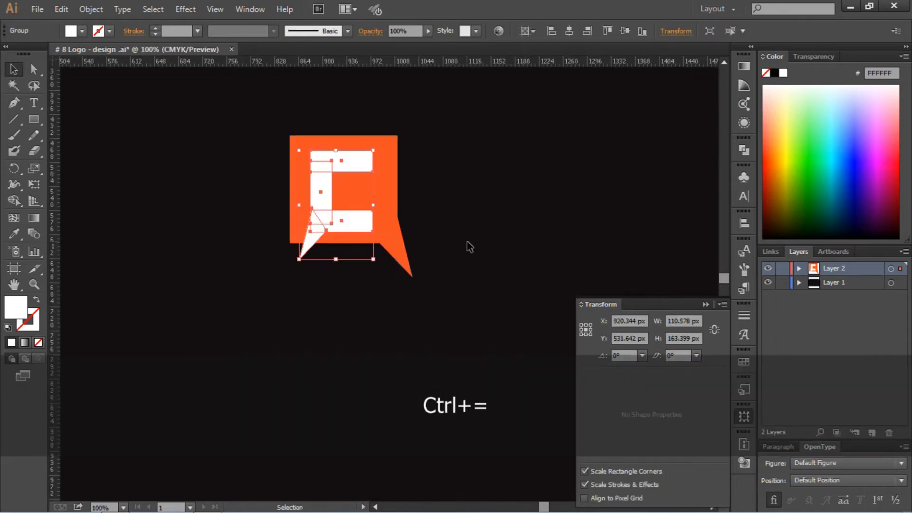
key(Up)
key(Up)
key(Right)
key(Right)
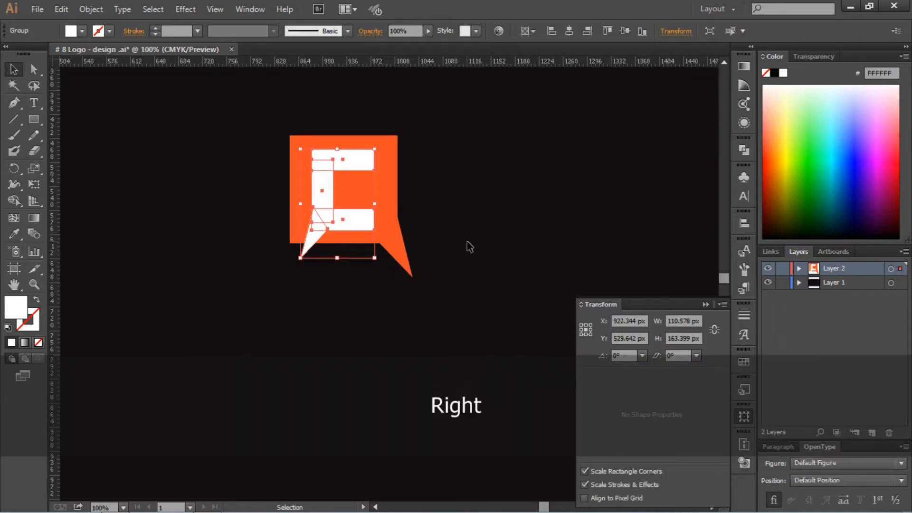
key(Up)
key(Down)
key(Down)
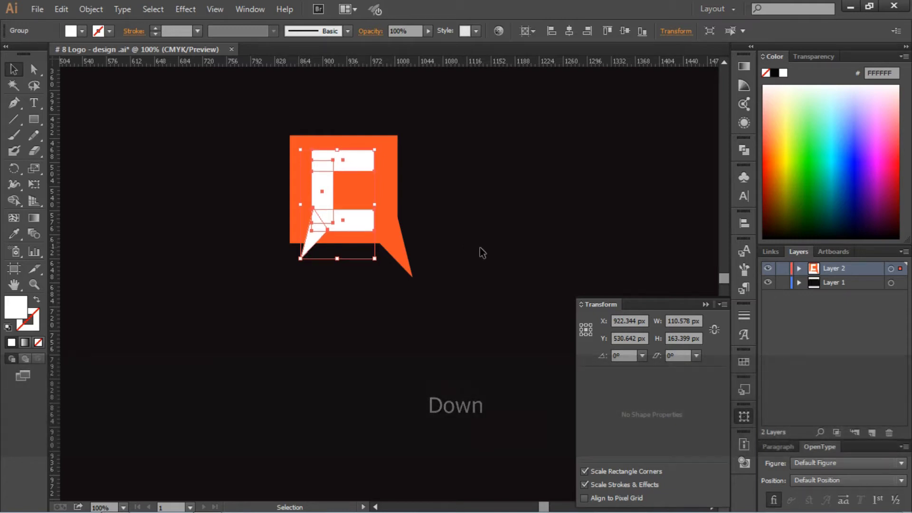
key(Left)
click(483, 247)
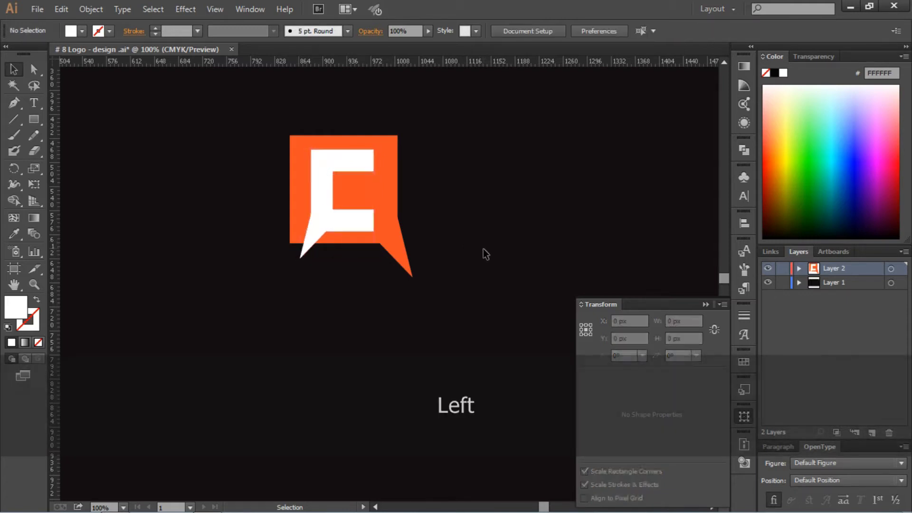
key(ctrl+0)
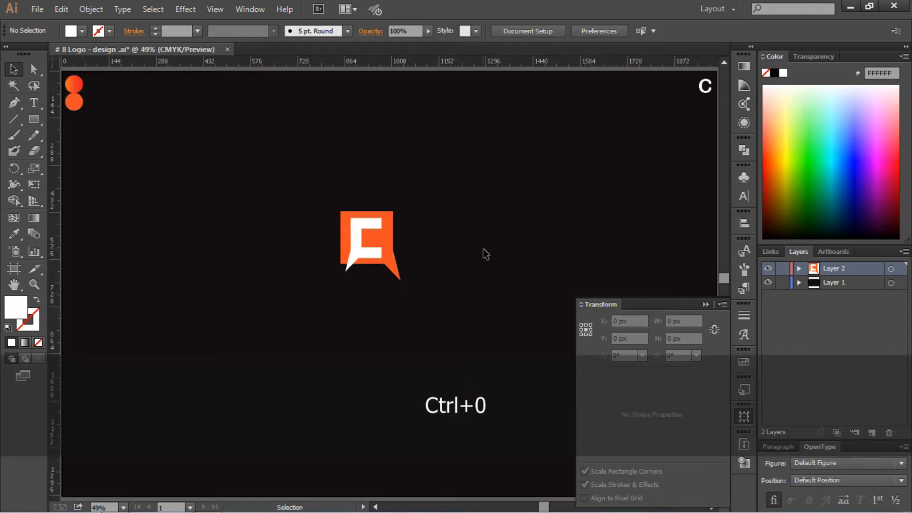
click(702, 304)
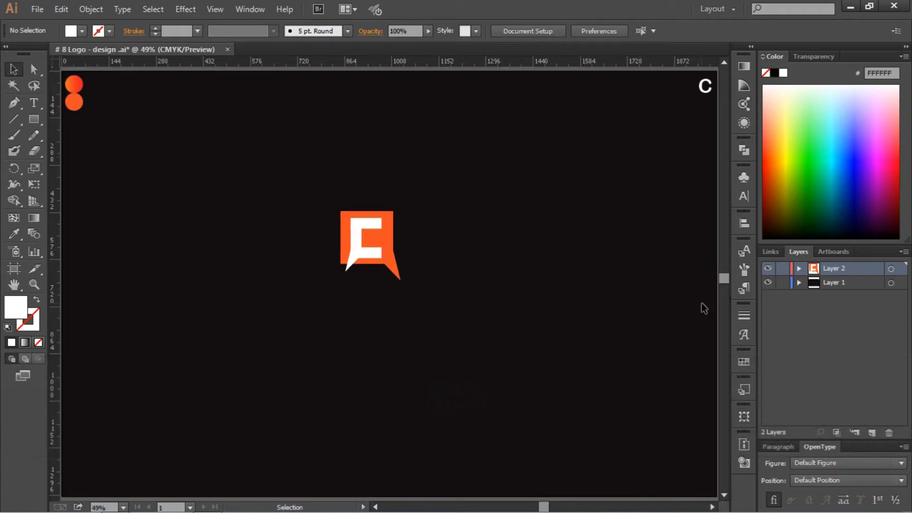
Reposition the white C inside the orange square
click(589, 329)
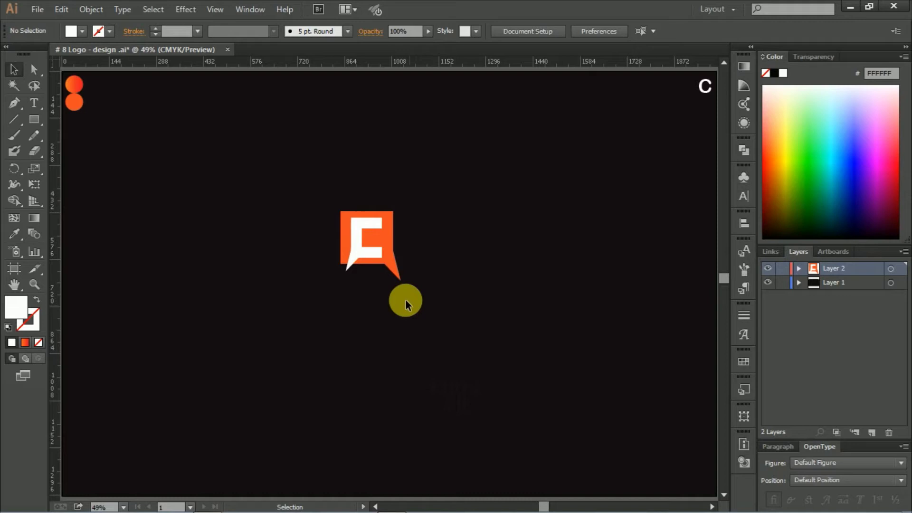
click(357, 237)
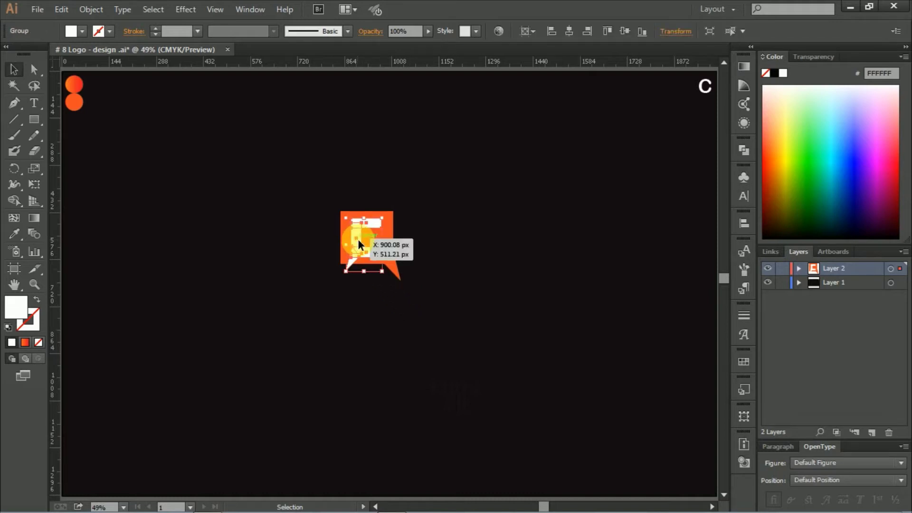
drag(358, 238, 358, 239)
click(541, 292)
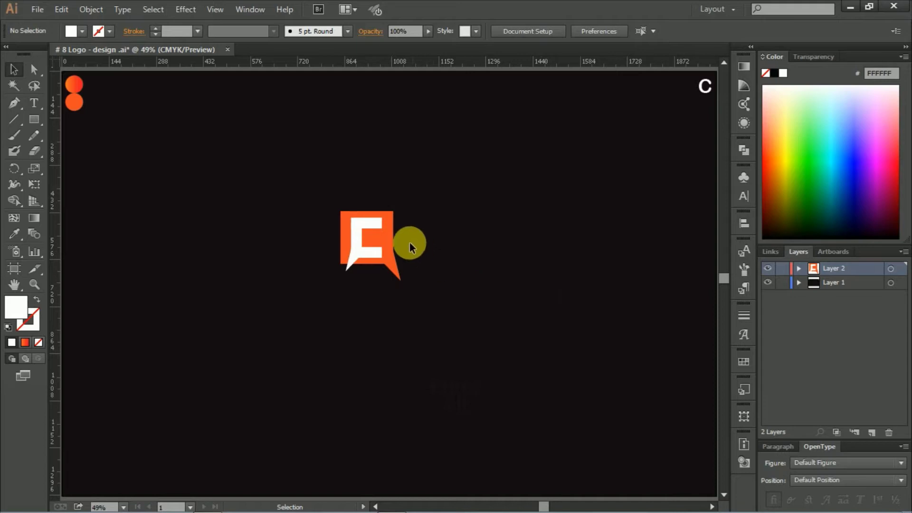
click(357, 243)
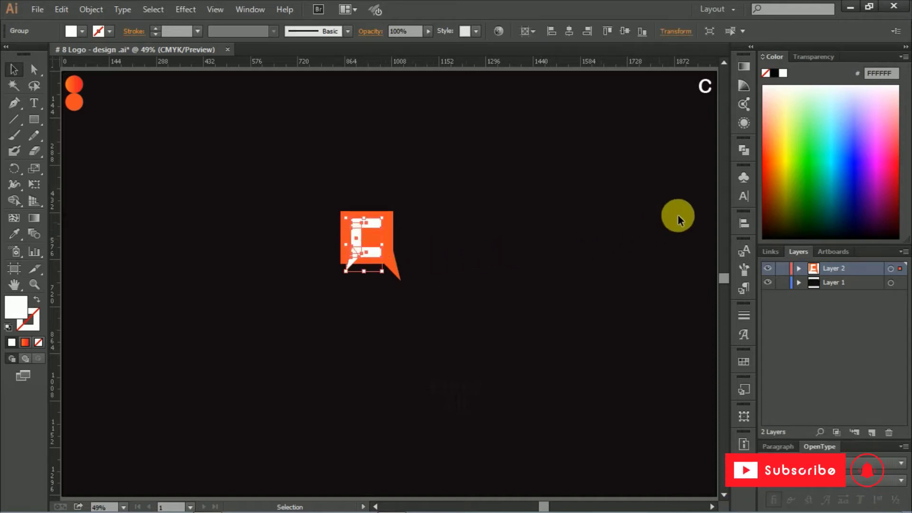
Merge the shapes into one with Pathfinder Unite
click(746, 148)
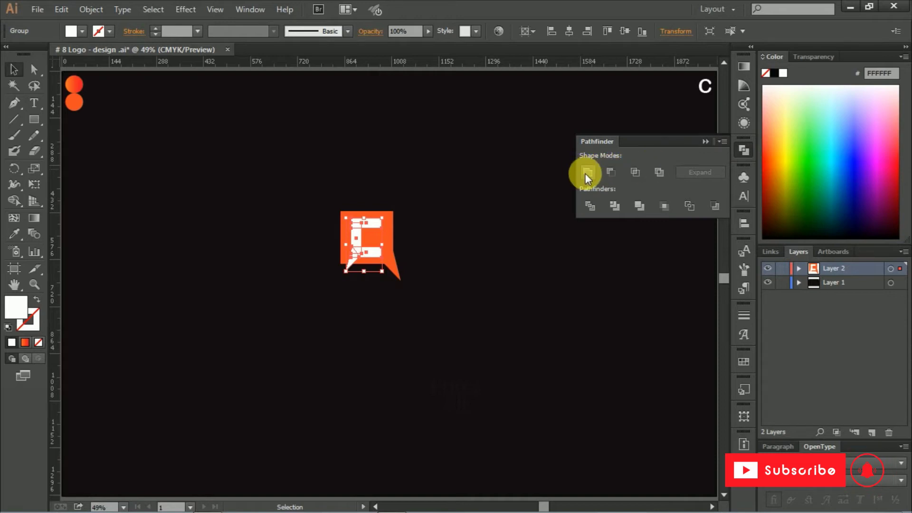
click(585, 173)
click(417, 235)
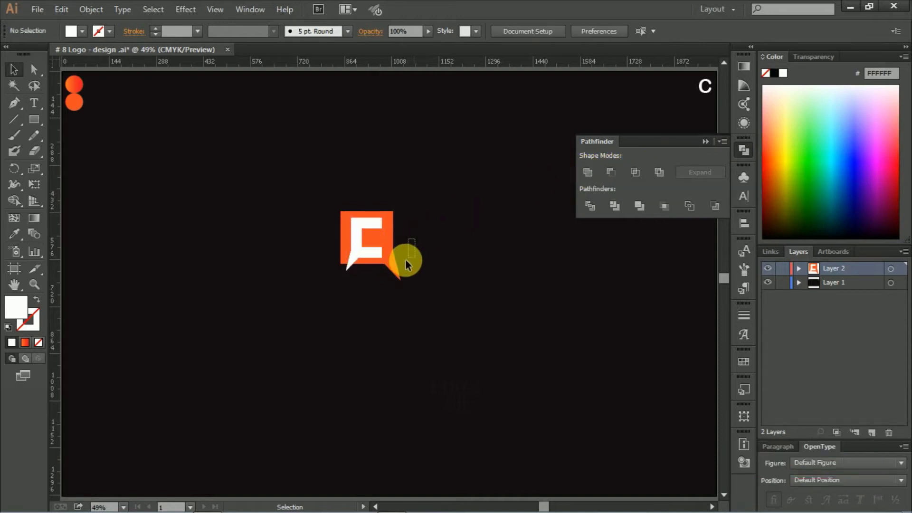
drag(392, 283, 389, 292)
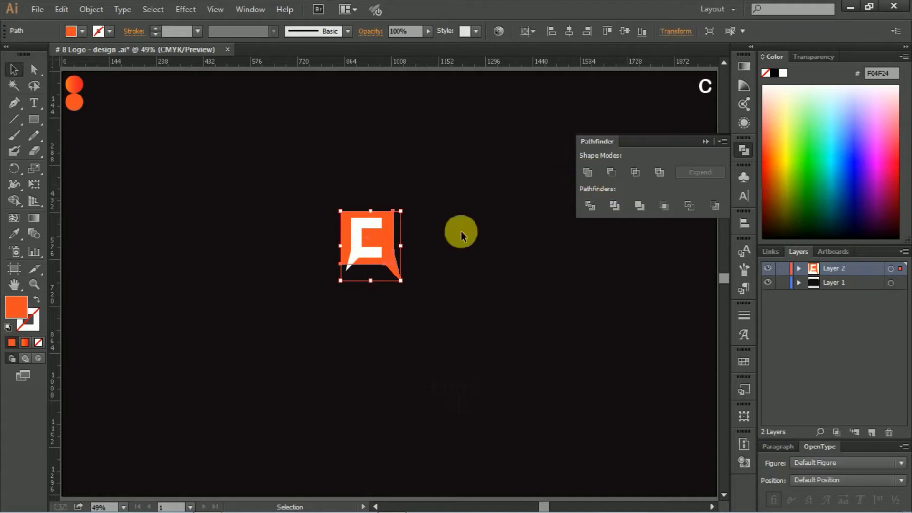
click(410, 252)
key(ctrl+equal)
key(ctrl+equal)
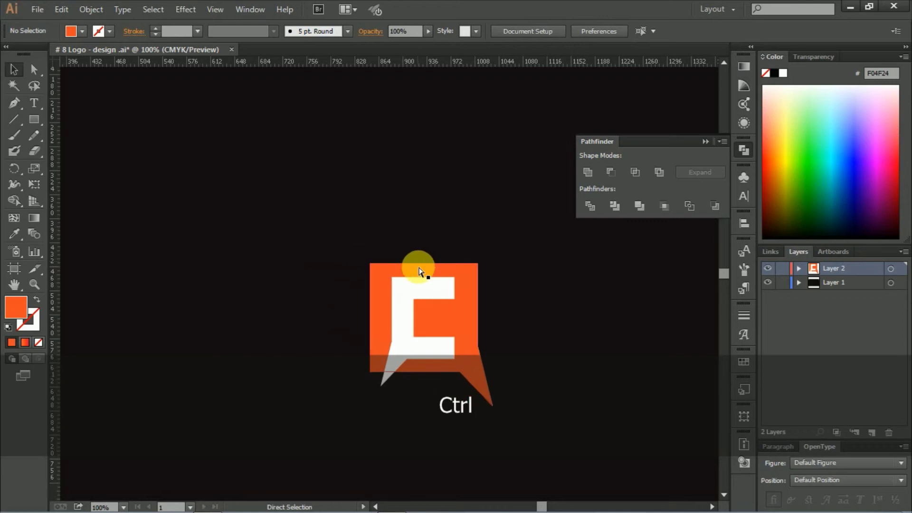
Round the orange square's top-left, top-right and bottom-left corners with the live-corner widget
key(ctrl+equal)
scroll(405, 249, right, 2)
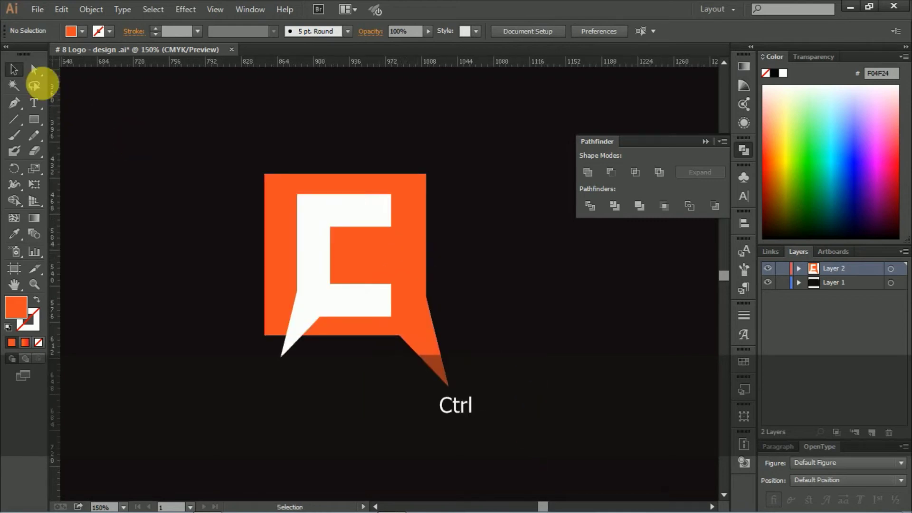
click(34, 69)
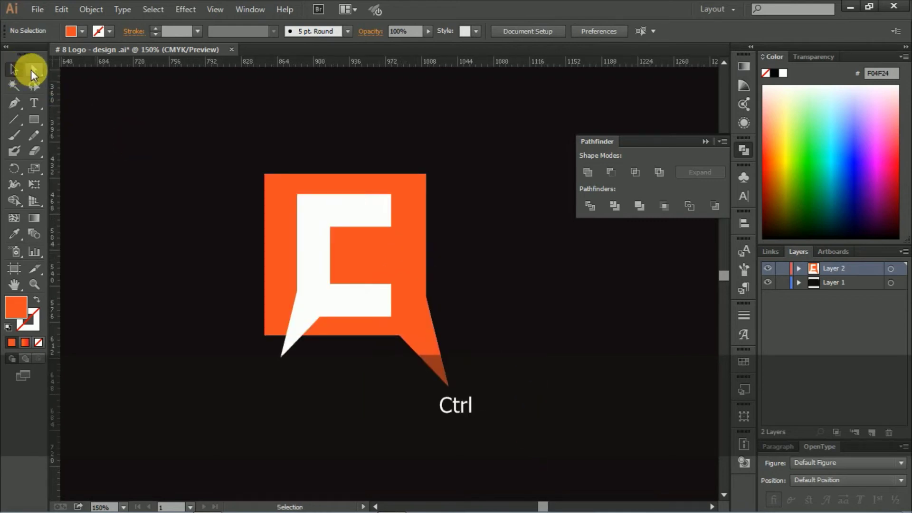
click(265, 174)
shift+click(425, 174)
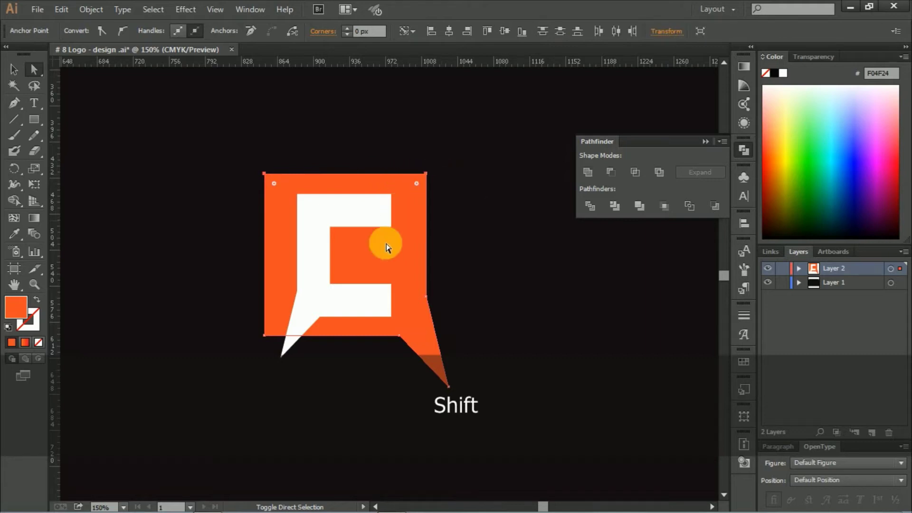
shift+click(265, 335)
drag(264, 335, 266, 313)
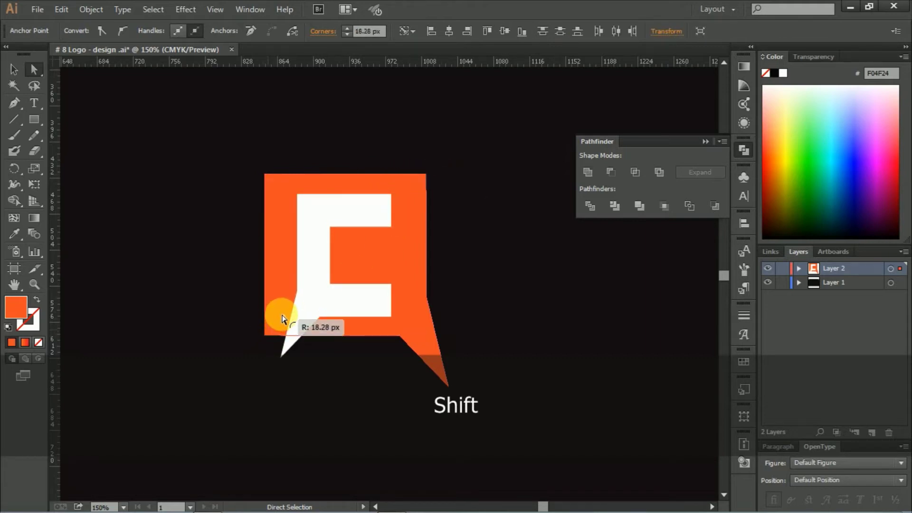
click(253, 313)
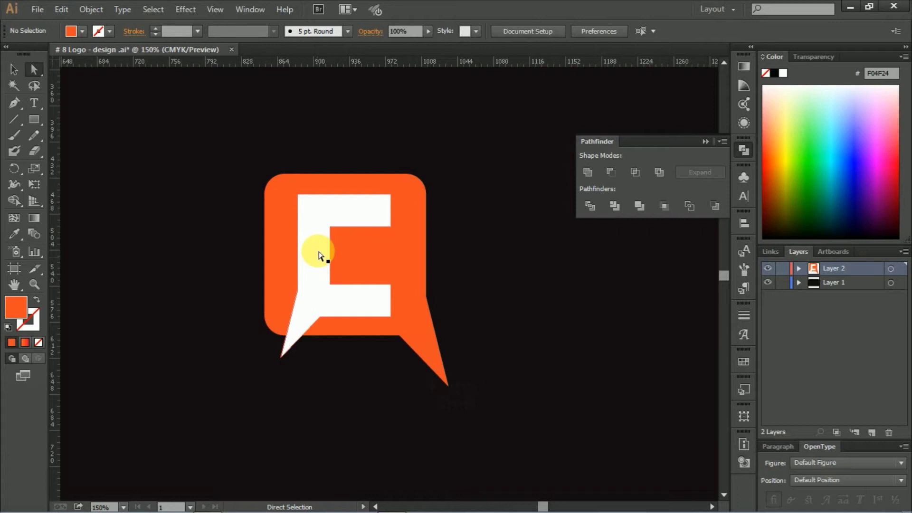
Curve the white C's left tail edge into an arc
click(399, 231)
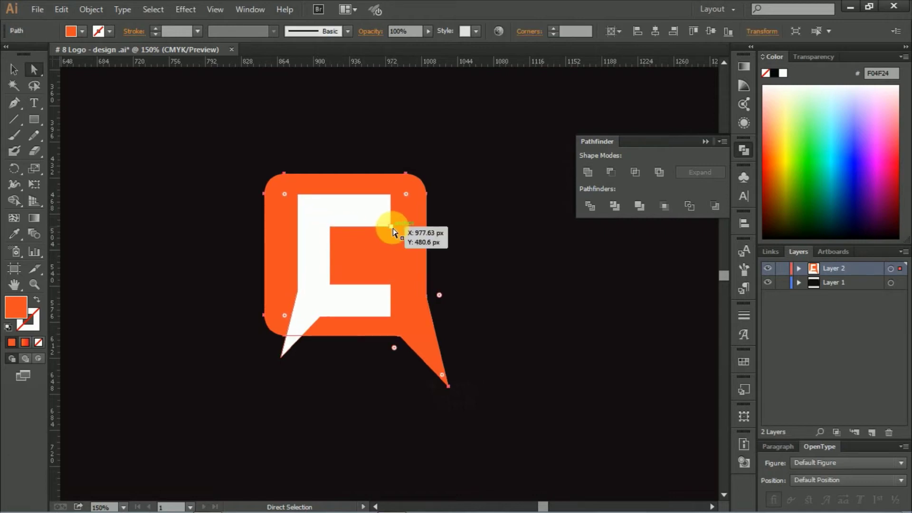
shift+click(391, 199)
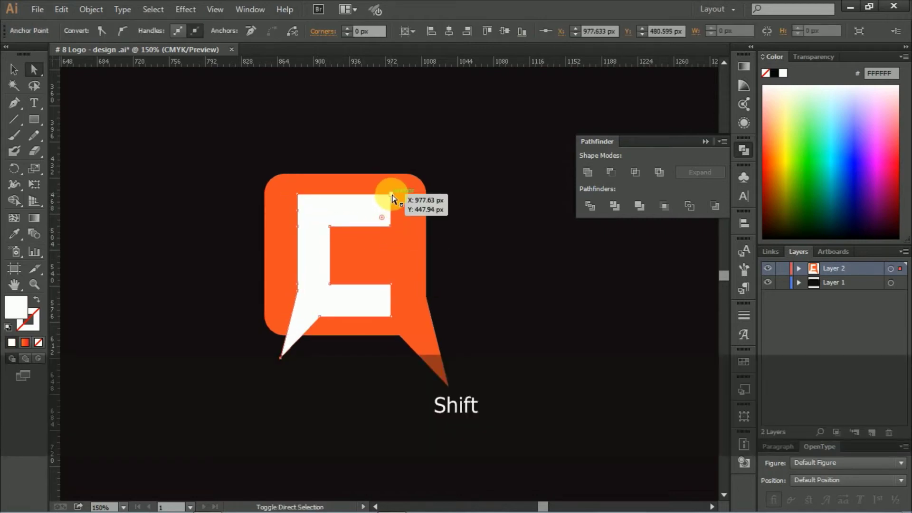
shift+click(342, 220)
click(314, 250)
click(298, 289)
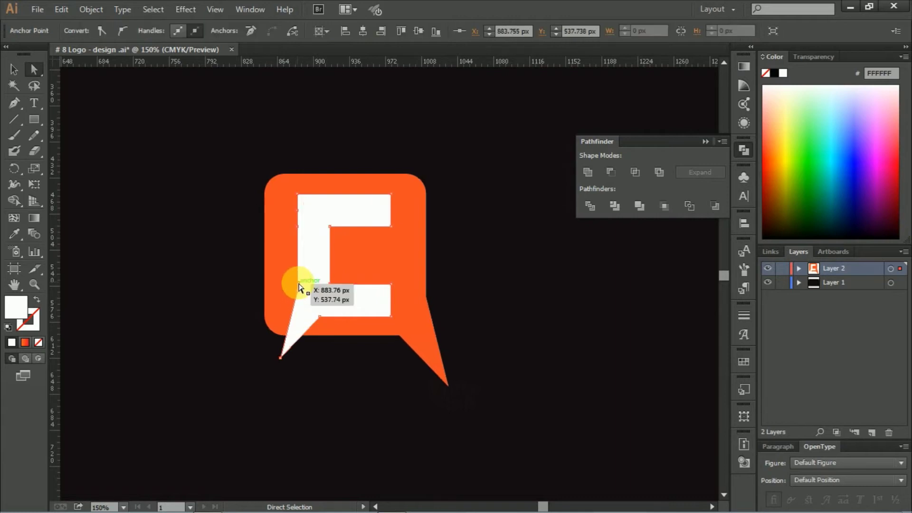
ctrl+scroll(285, 287, left, 3)
drag(399, 291, 437, 330)
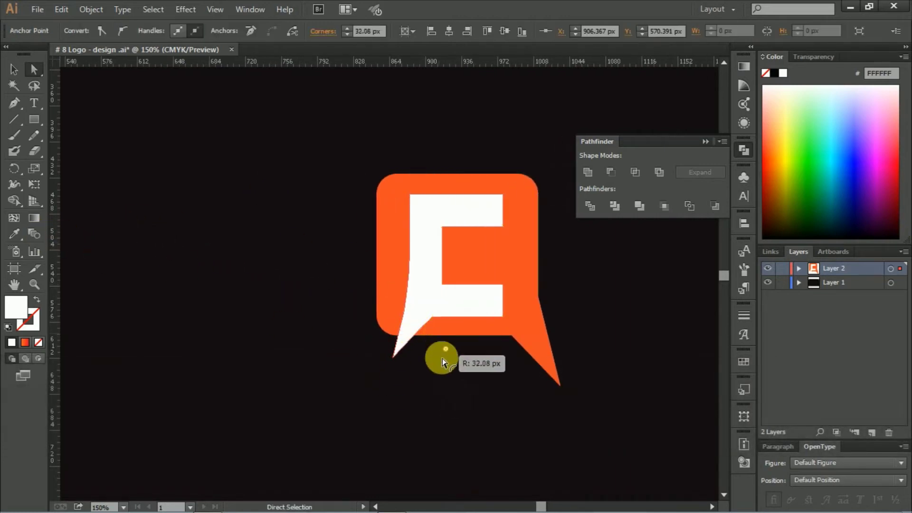
Curve the orange bubble's tail into a wide arc
click(507, 347)
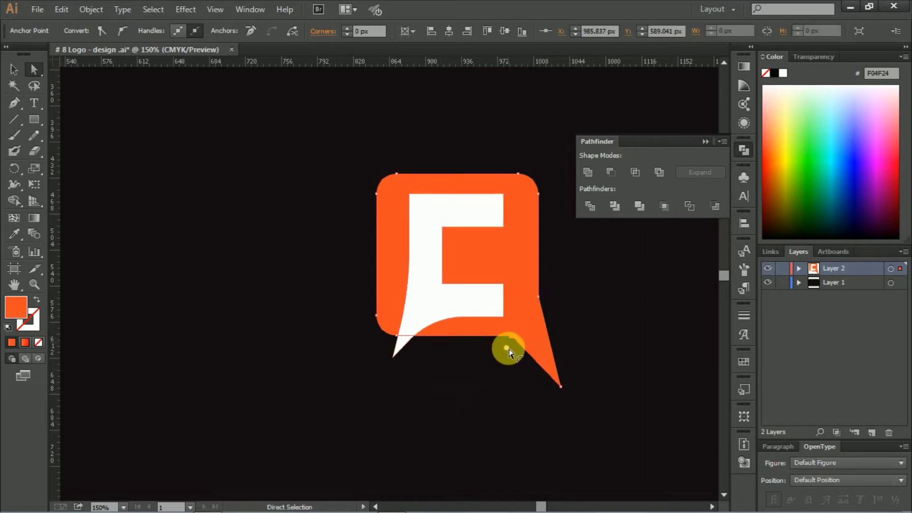
ctrl+scroll(534, 295, right, 5)
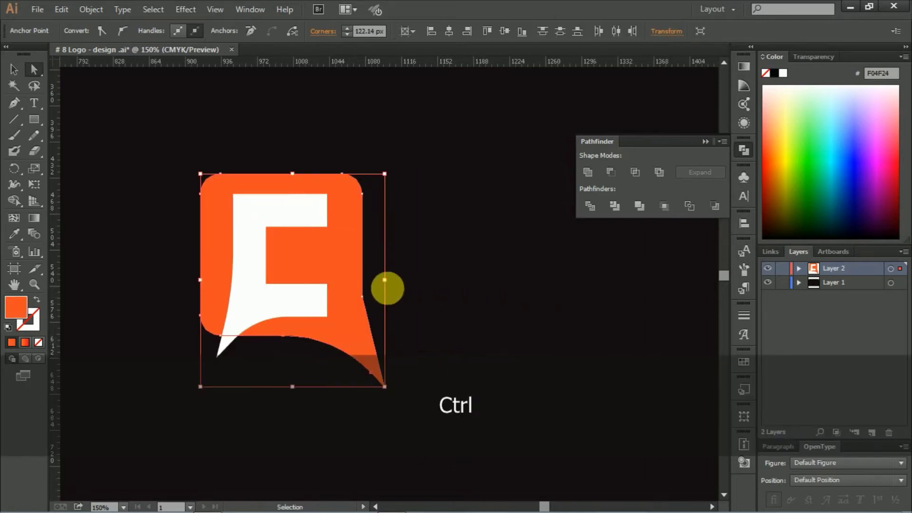
drag(316, 299, 710, 334)
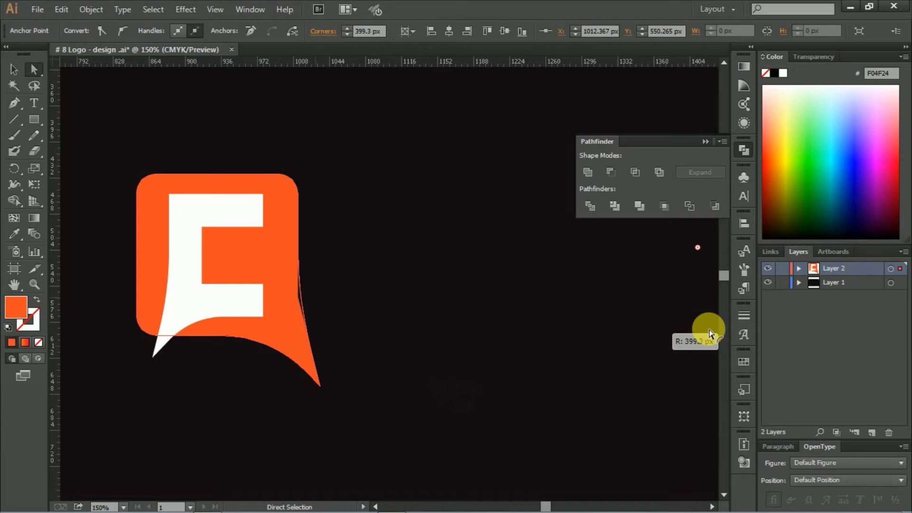
click(592, 312)
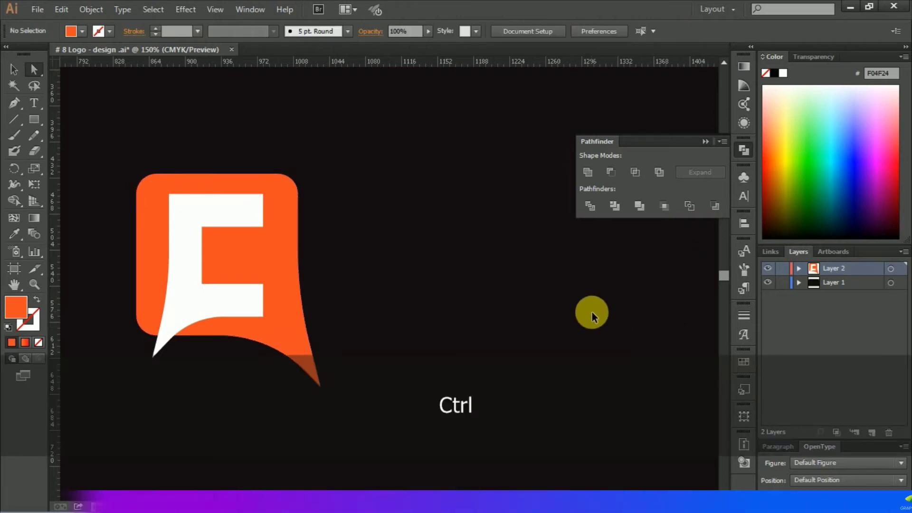
key(ctrl+0)
Try rounding three of the C's corners with the live-corner widget, then undo it
click(706, 141)
key(ctrl+equal)
key(ctrl+equal)
key(ctrl+equal)
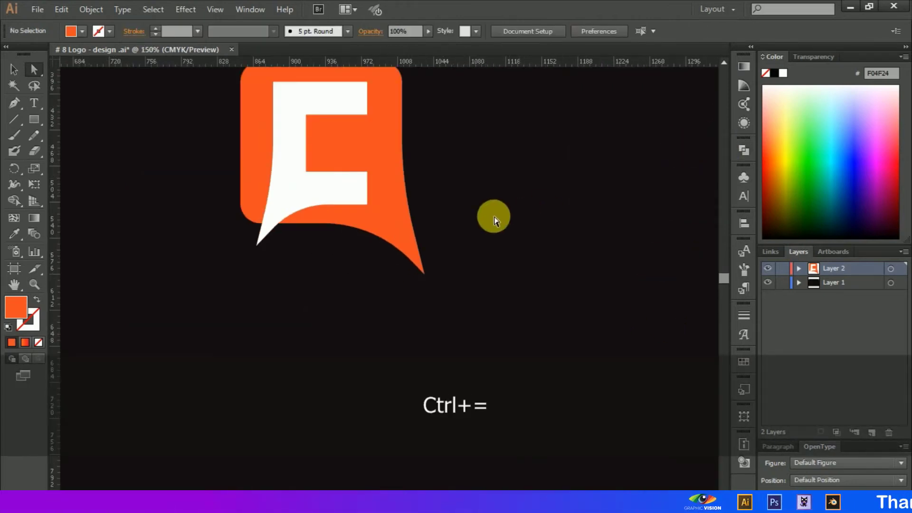
click(426, 299)
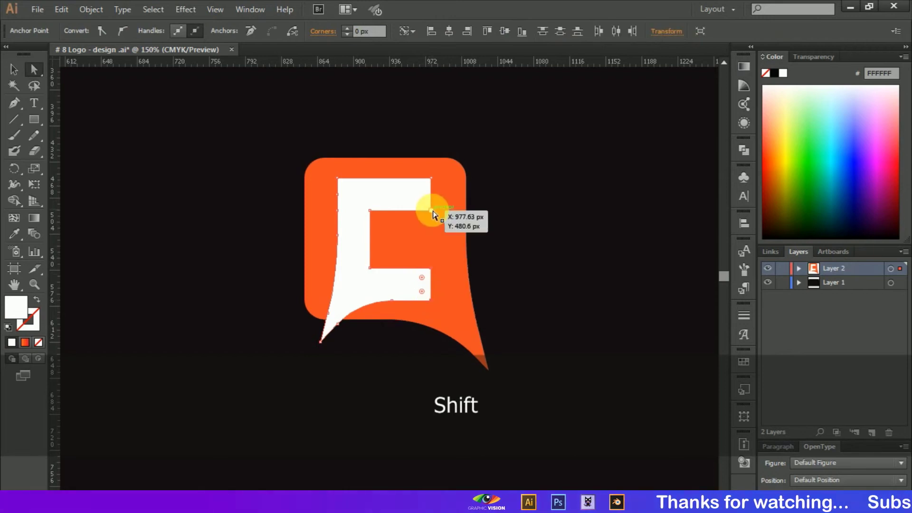
shift+click(428, 179)
shift+click(340, 179)
drag(349, 191, 364, 200)
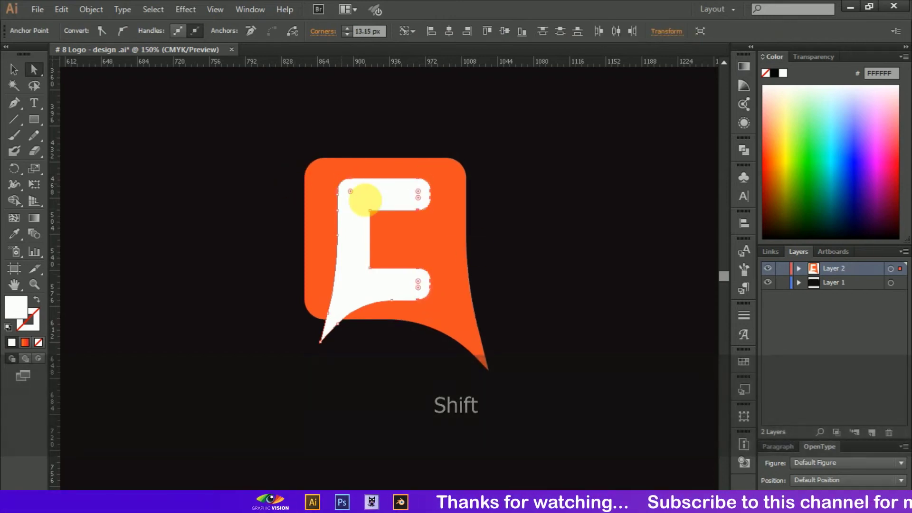
key(ctrl+z)
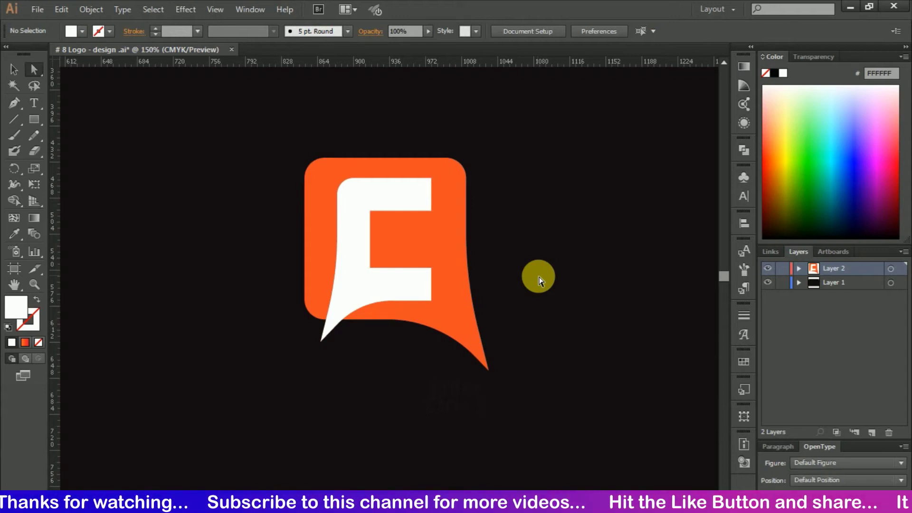
key(ctrl+0)
Select the C's corner anchors again and drag the live-corner widget to round them
key(ctrl+equal)
key(ctrl+equal)
key(ctrl+equal)
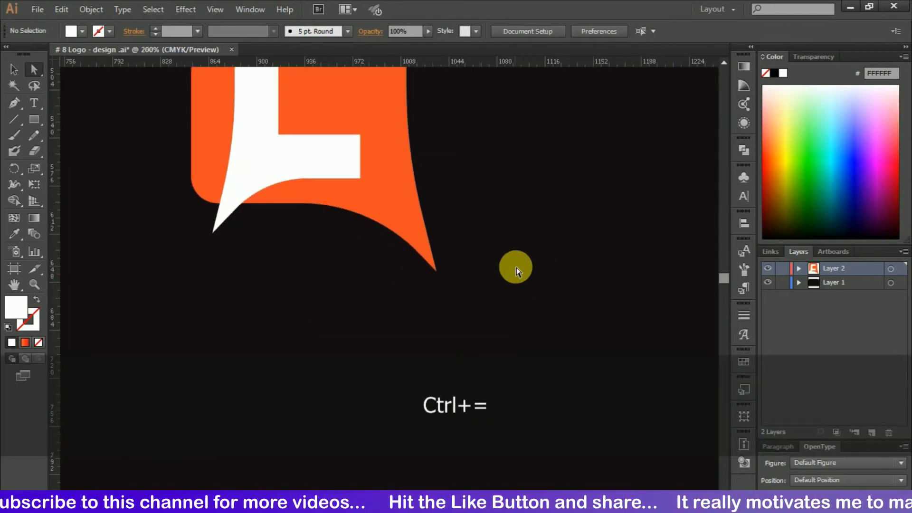
scroll(516, 267, up, 3)
click(356, 257)
shift+click(358, 94)
drag(350, 107, 342, 119)
click(559, 214)
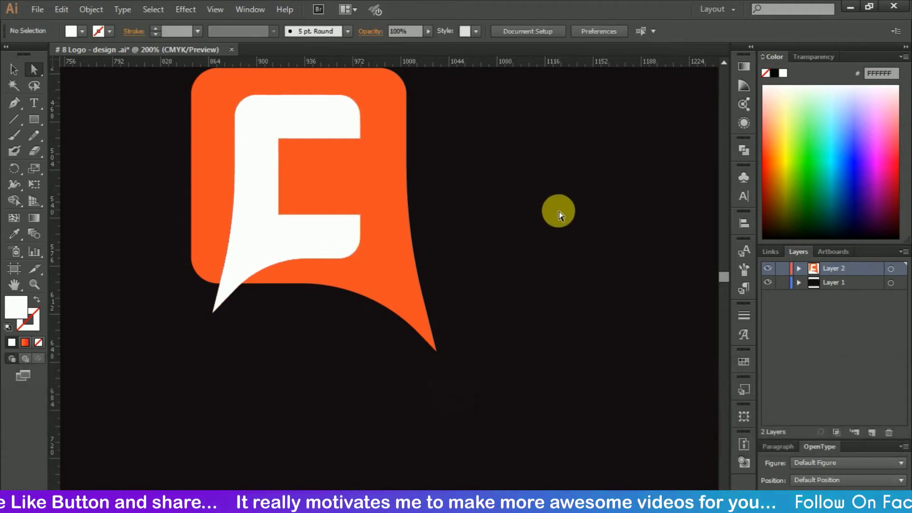
key(ctrl+minus)
key(ctrl+minus)
click(332, 210)
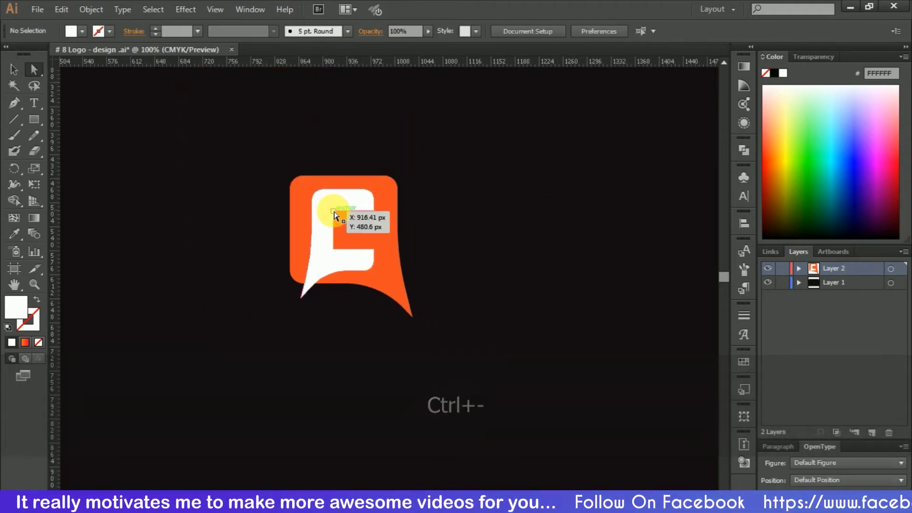
drag(335, 256, 346, 227)
click(489, 261)
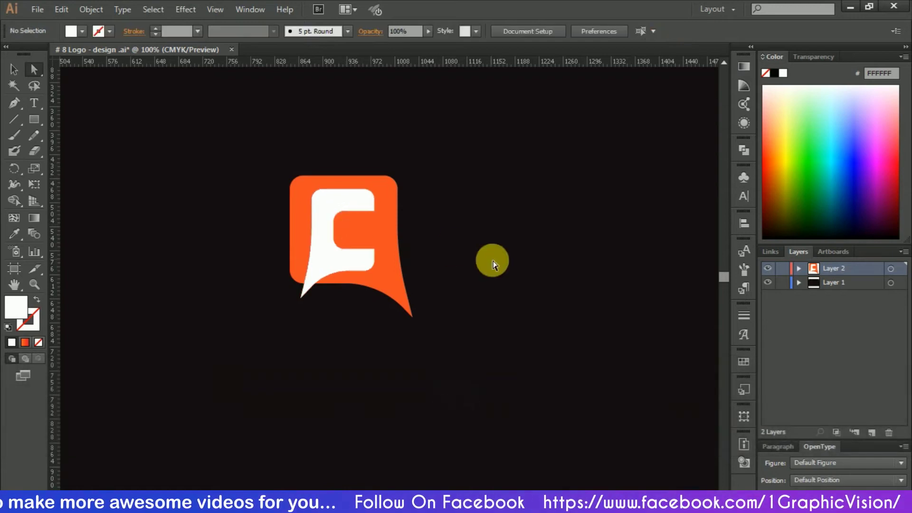
key(ctrl+0)
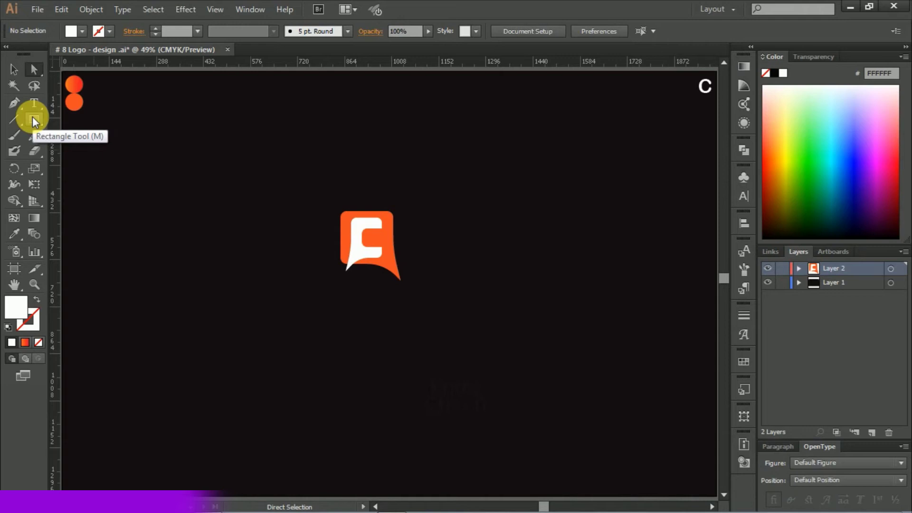
Type CHAT in Arial Rounded MT Bold right of the logo, fixing mistyped lowercase letters
click(33, 103)
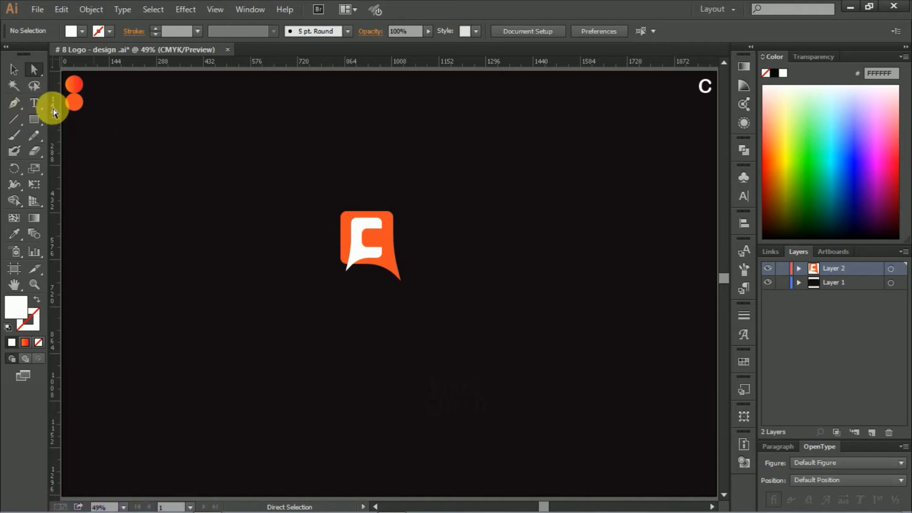
click(403, 253)
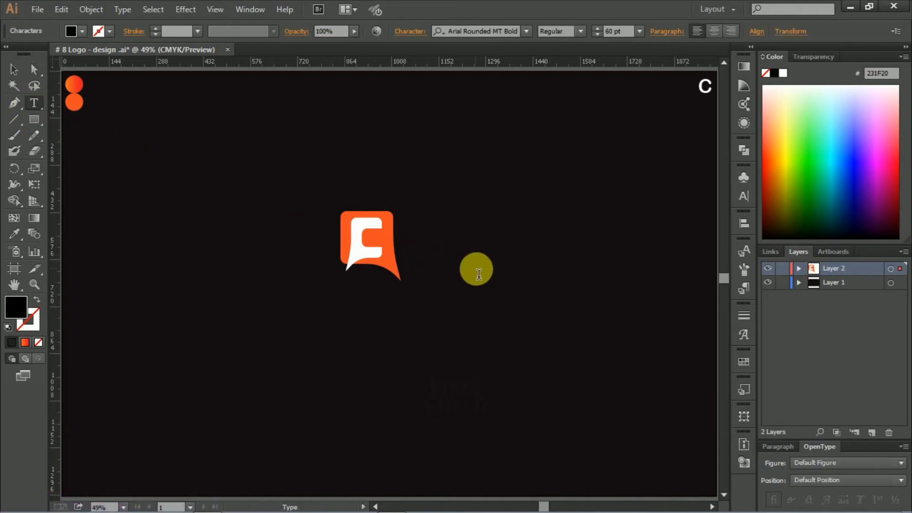
text(ch)
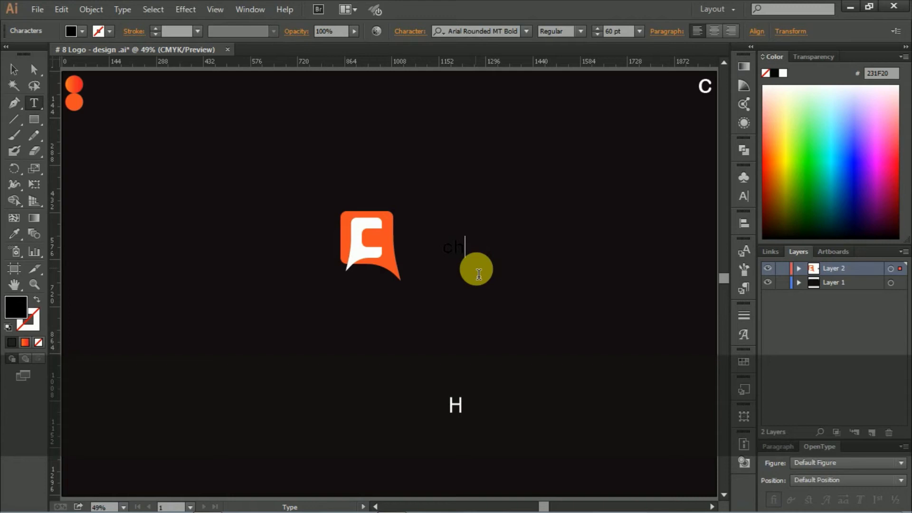
key(BackSpace)
key(BackSpace)
text(T)
Make CHAT white and add a second line reading APPICON
drag(491, 251, 443, 247)
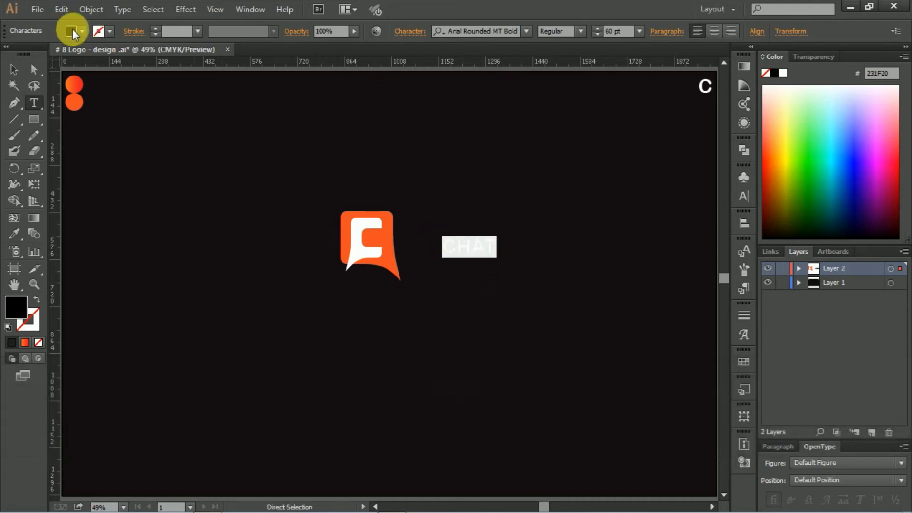
click(81, 31)
click(27, 53)
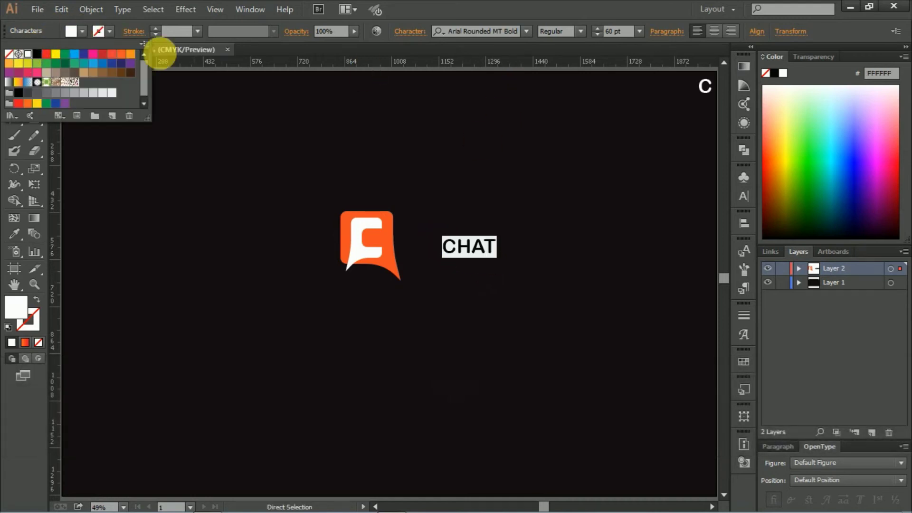
click(484, 248)
key(Return)
text(A)
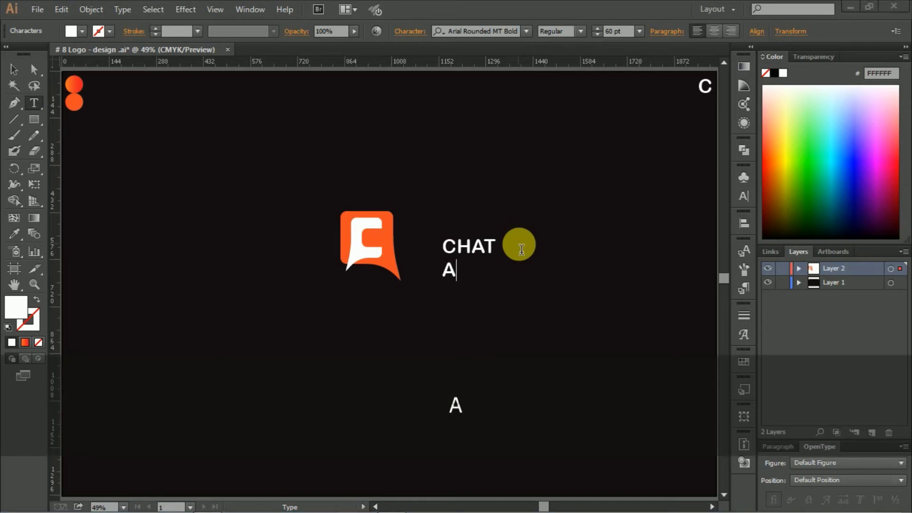
key(ctrl+p)
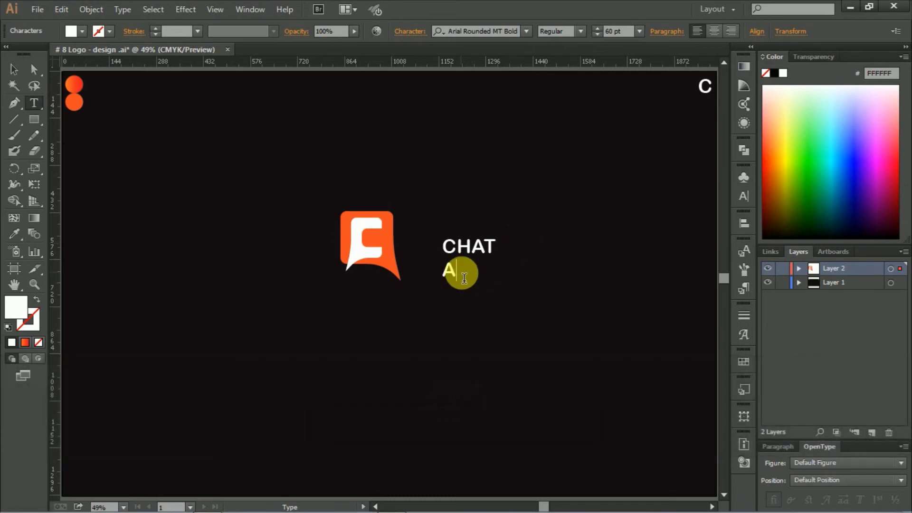
key(Caps_Lock)
text(PP)
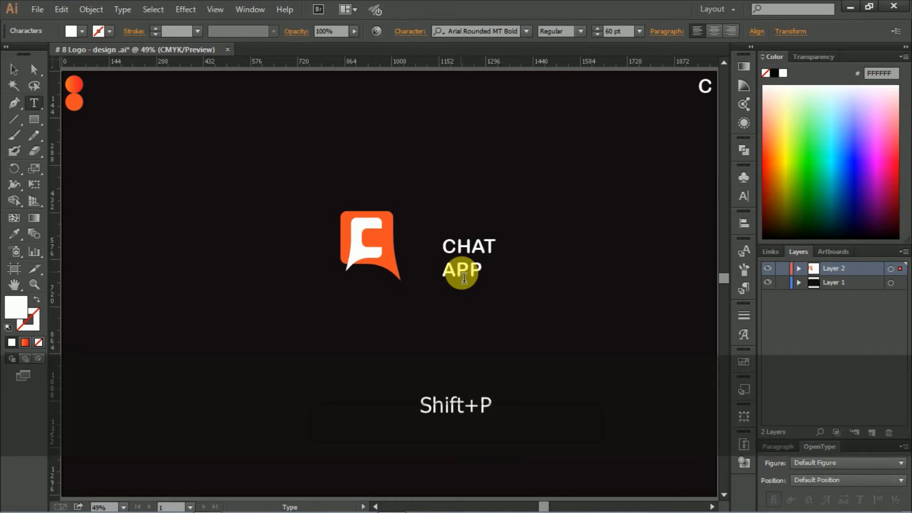
text(ICON)
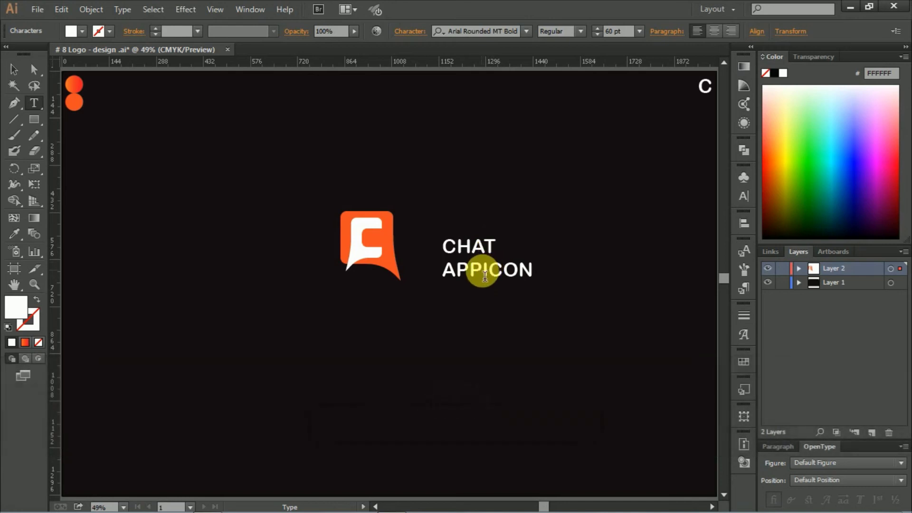
Colour the letters APP orange by sampling the orange circle
drag(483, 270, 442, 270)
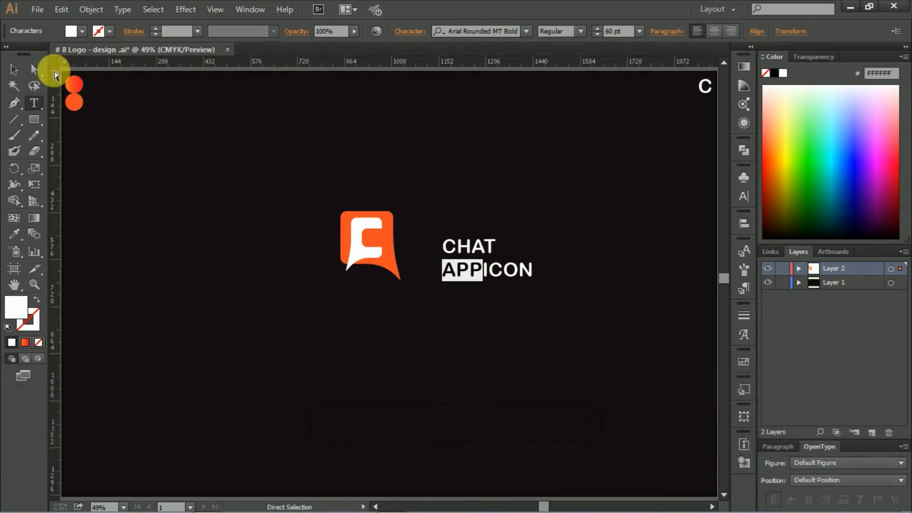
click(17, 239)
click(74, 100)
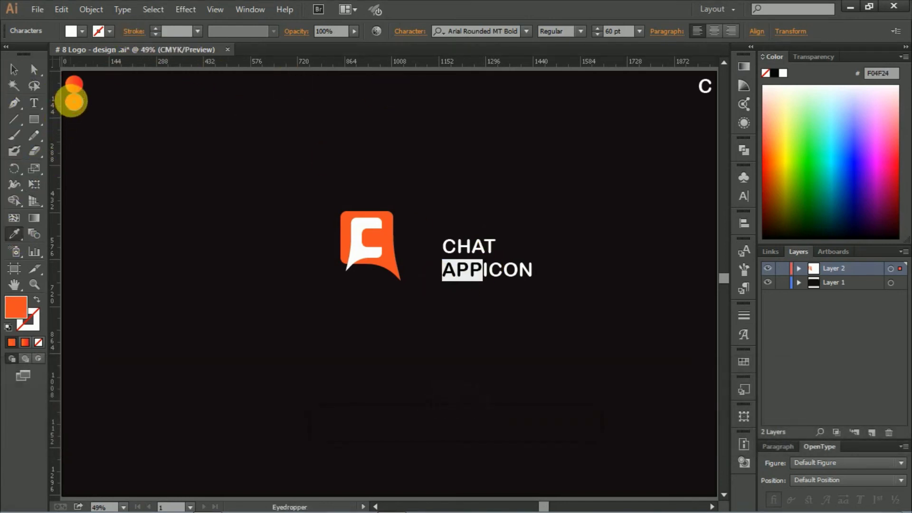
click(22, 72)
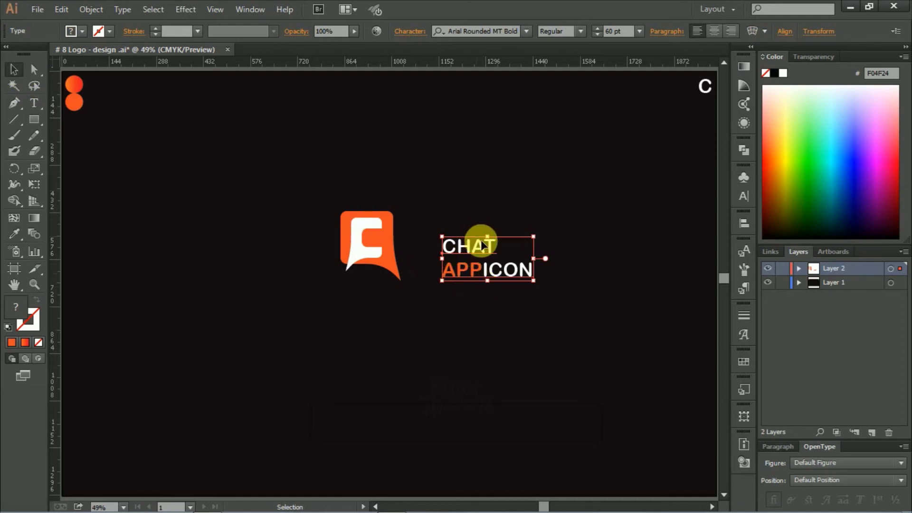
double_click(490, 272)
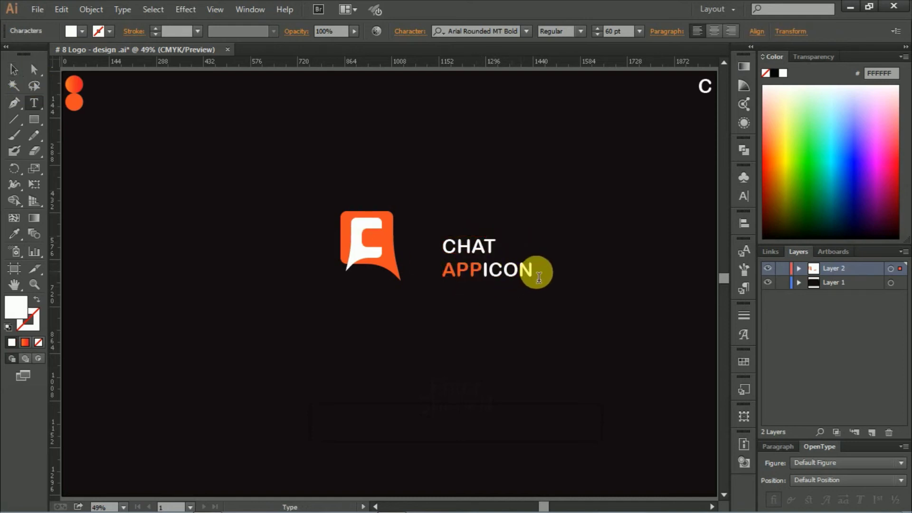
drag(502, 247, 443, 246)
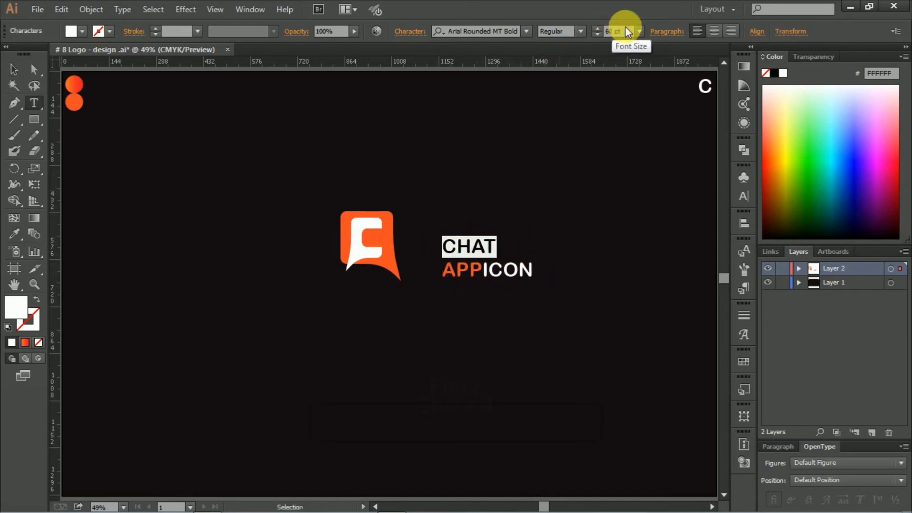
Set CHAT to 72 pt and reduce the APPICON font size
click(638, 31)
click(663, 267)
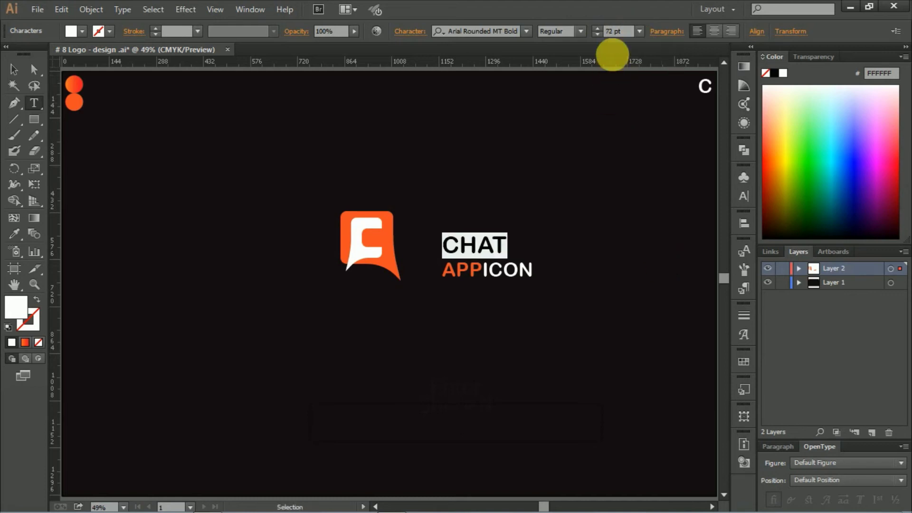
scroll(621, 38, up, 3)
scroll(621, 39, up, 2)
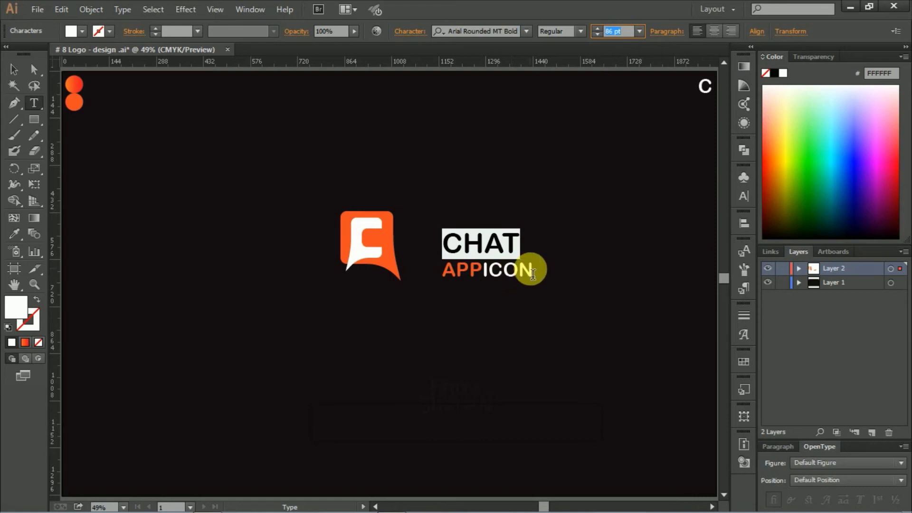
drag(534, 271, 448, 278)
click(617, 33)
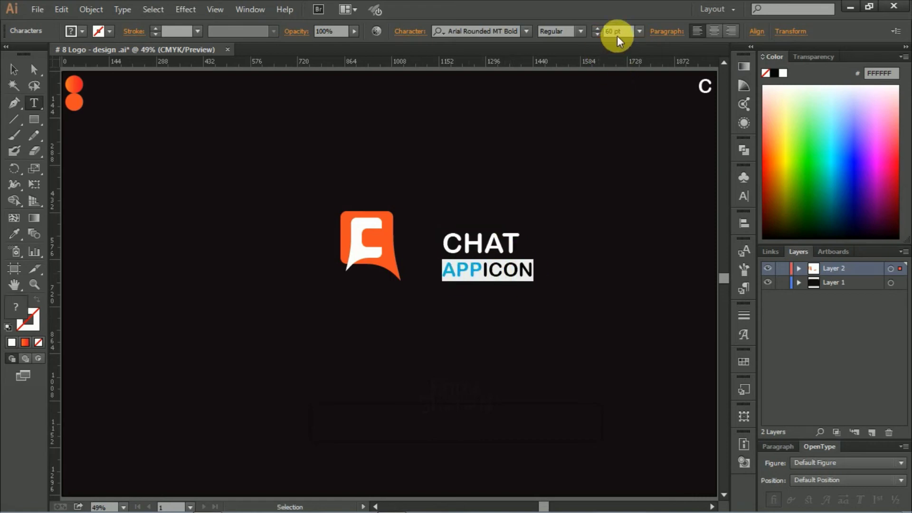
scroll(620, 38, down, 4)
scroll(620, 39, down, 3)
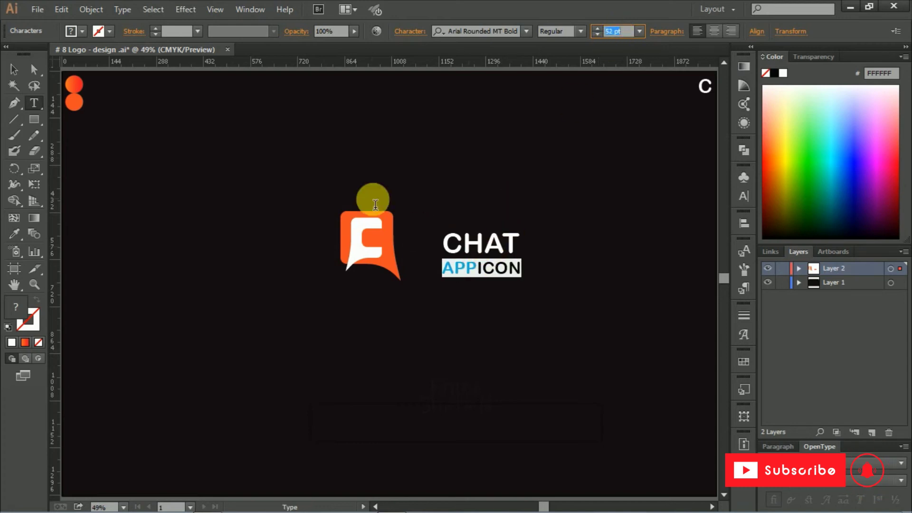
Move the two-line text block left toward the logo
click(13, 70)
click(537, 222)
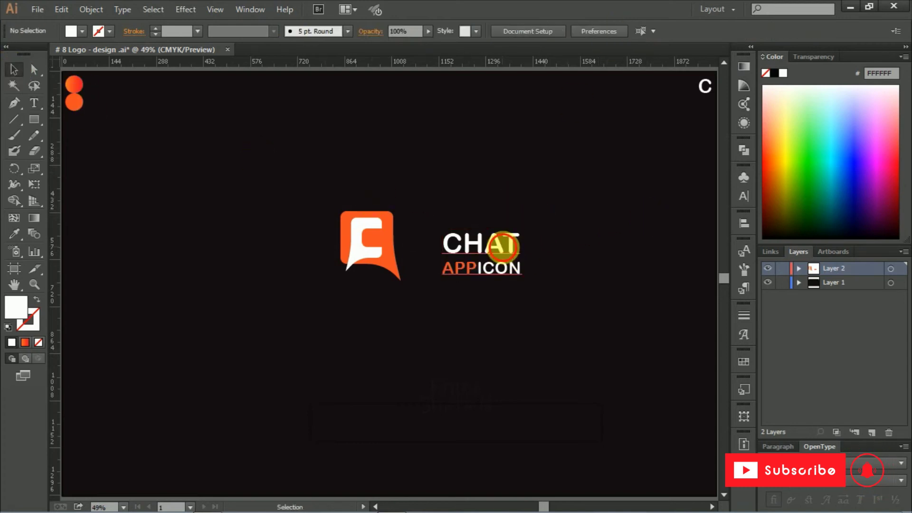
drag(507, 249, 467, 242)
click(571, 307)
mouse_move(258, 155)
mouse_down()
mouse_move(529, 348)
mouse_move(330, 281)
mouse_up()
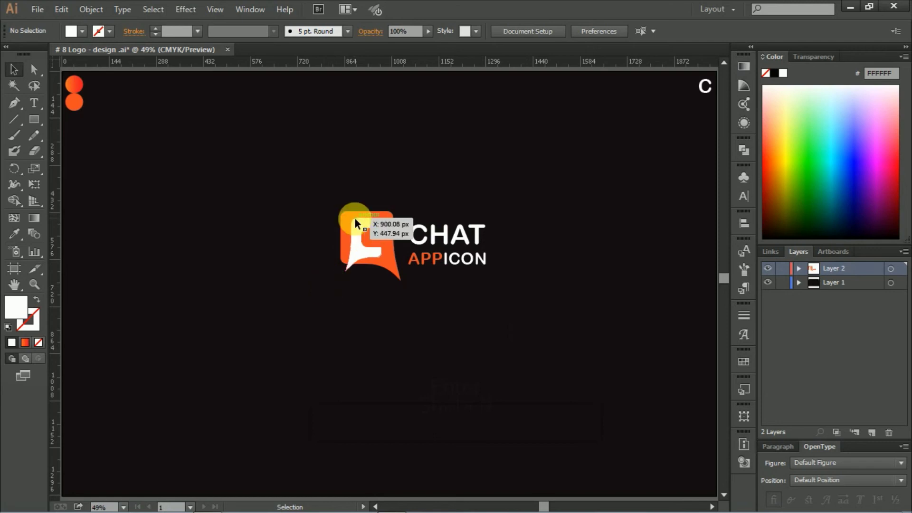
Copy the sample circle's orange gradient onto the chat-bubble with the Eyedropper
click(349, 218)
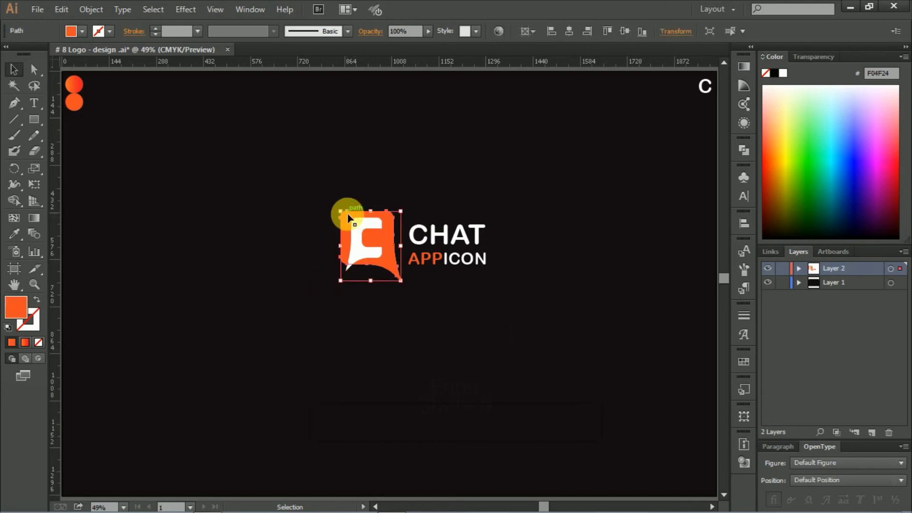
click(13, 235)
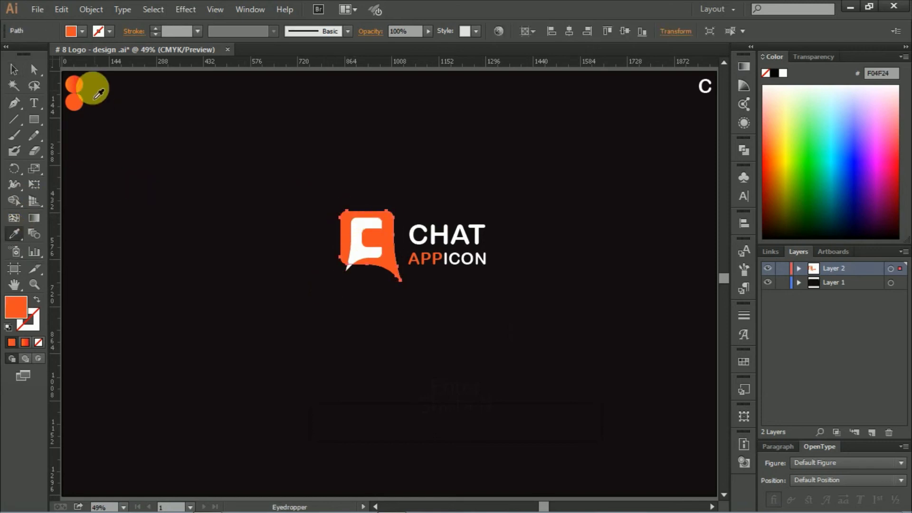
click(80, 86)
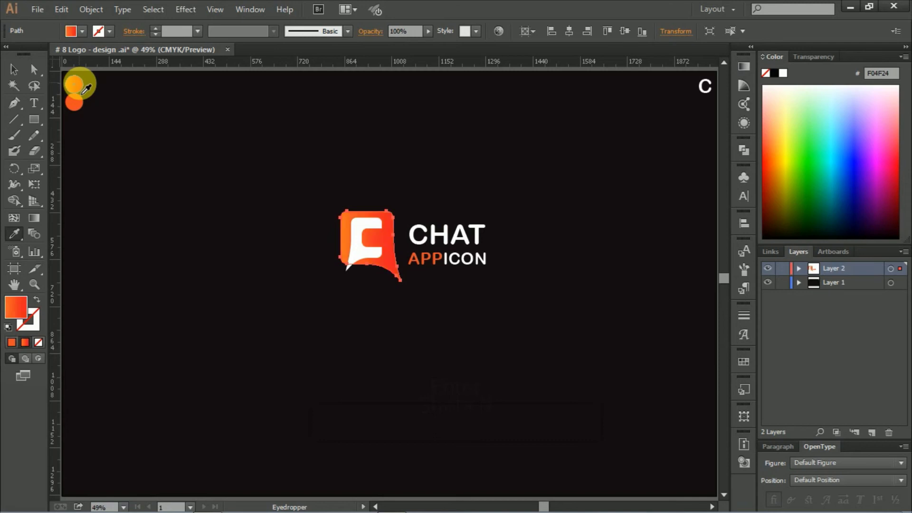
click(14, 71)
click(410, 195)
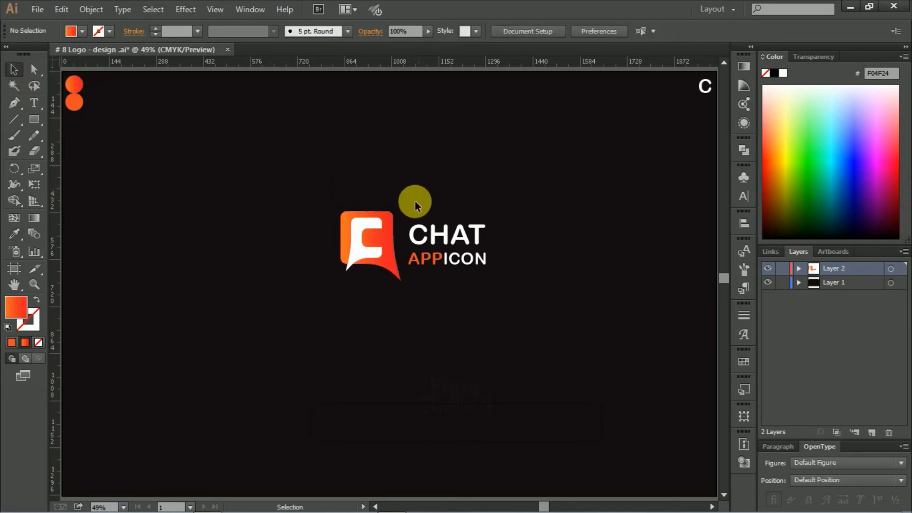
click(366, 243)
Set the bubble's gradient angle to -45° in the Gradient panel
click(743, 67)
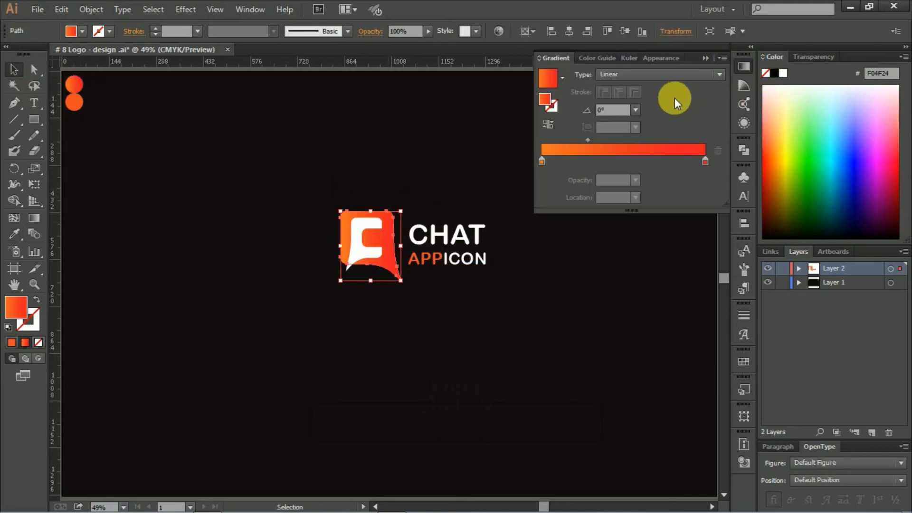
click(634, 110)
click(650, 278)
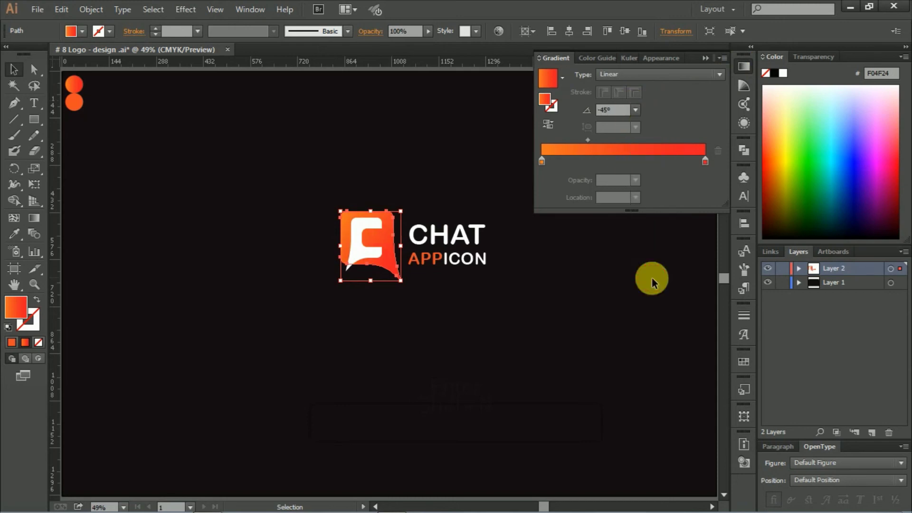
Group the chat-bubble logo with the 'CHAT APPICON' text
click(705, 58)
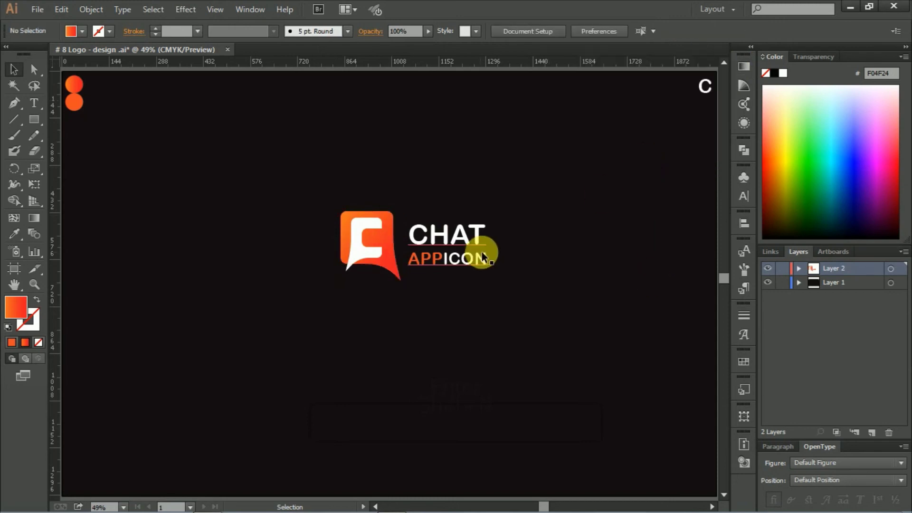
drag(269, 138, 507, 330)
right_click(471, 265)
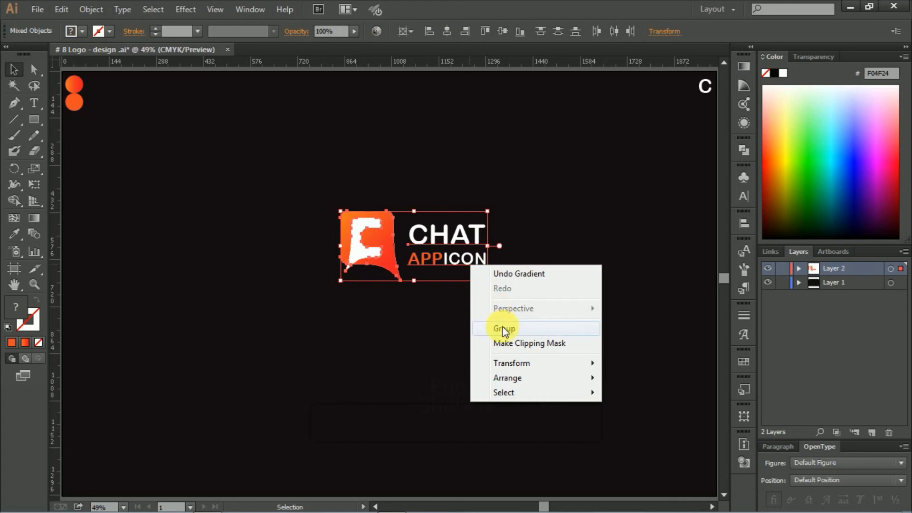
click(503, 328)
Centre the logo group horizontally and vertically on the artboard
click(448, 33)
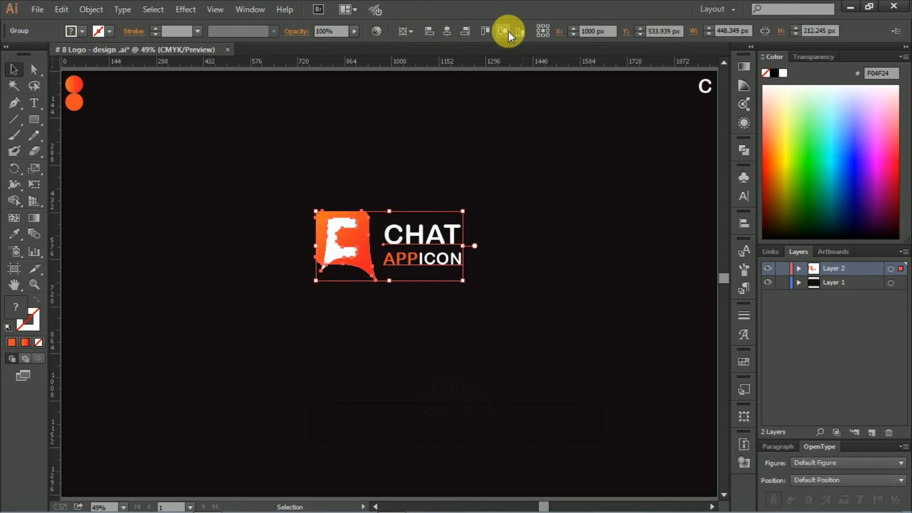
click(503, 31)
click(650, 213)
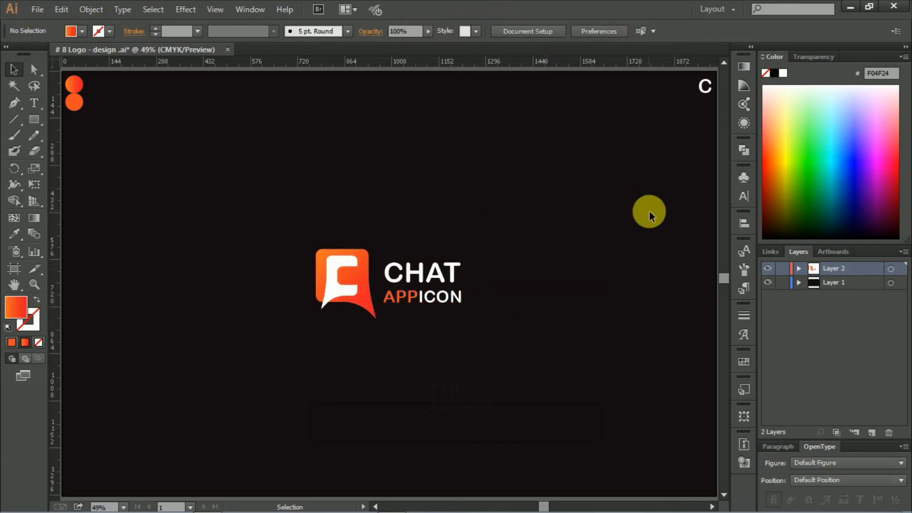